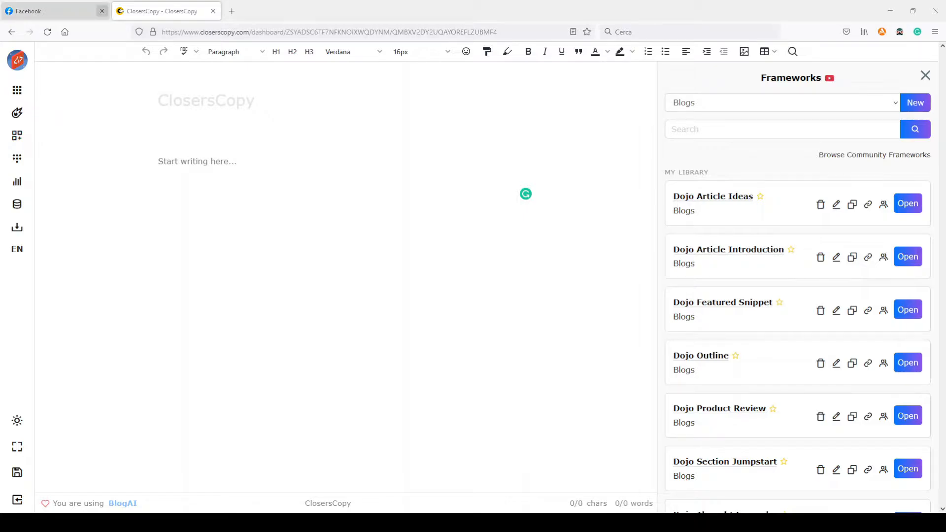
Step: Close the Facebook page and start a new framework named "test 1" in the category "Blogs"
click(102, 10)
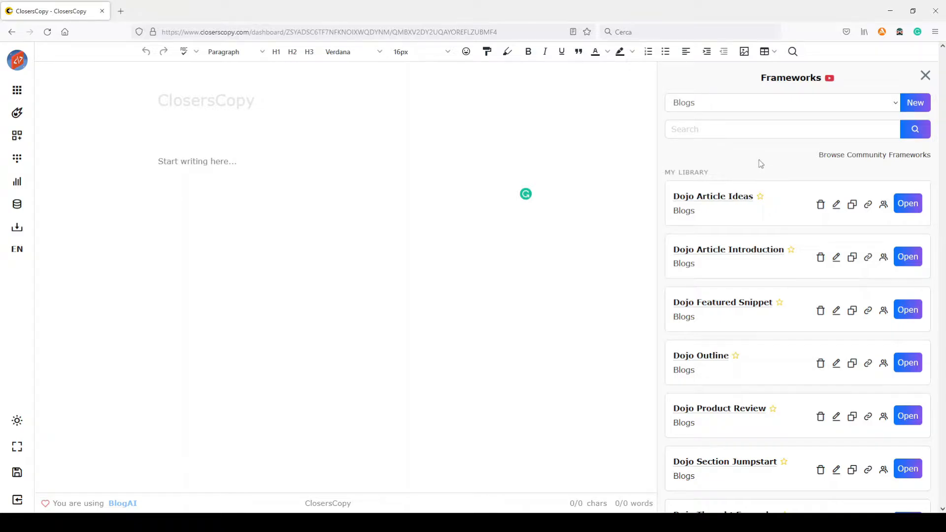
click(916, 108)
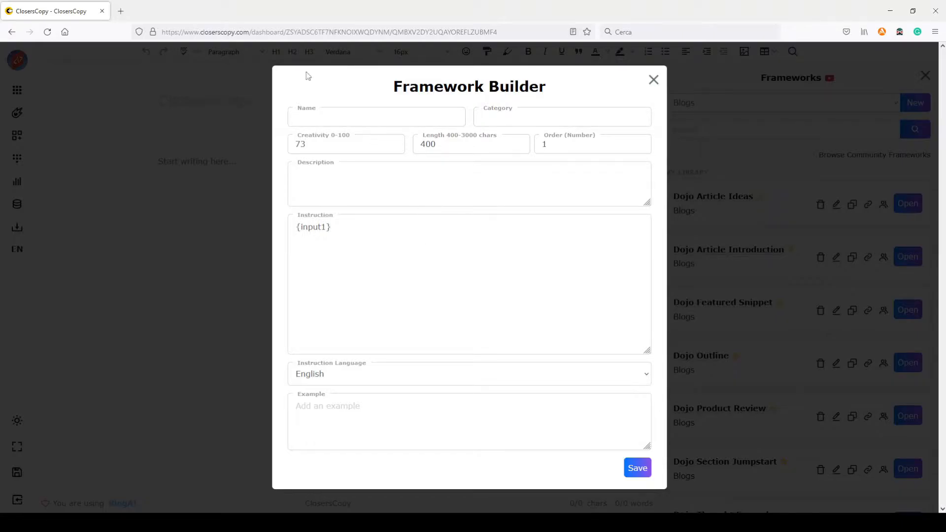
click(324, 118)
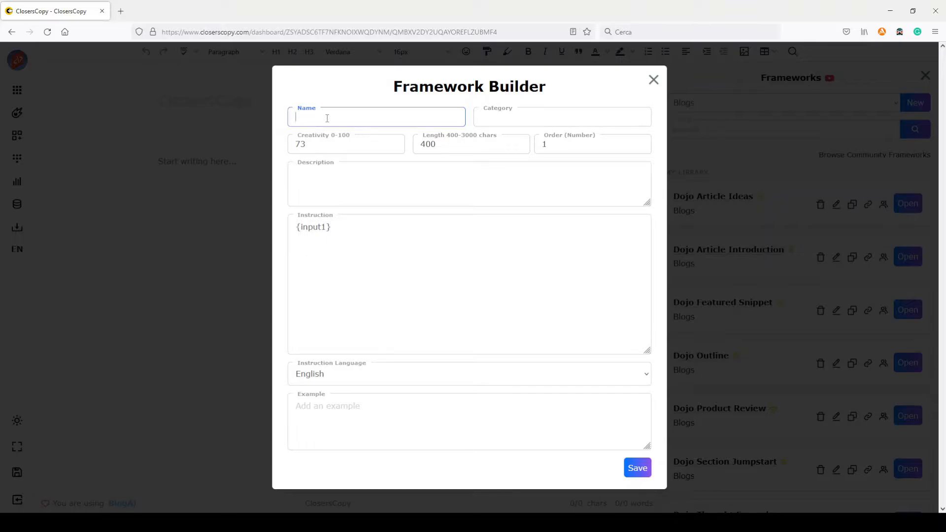
text(test 1)
click(547, 123)
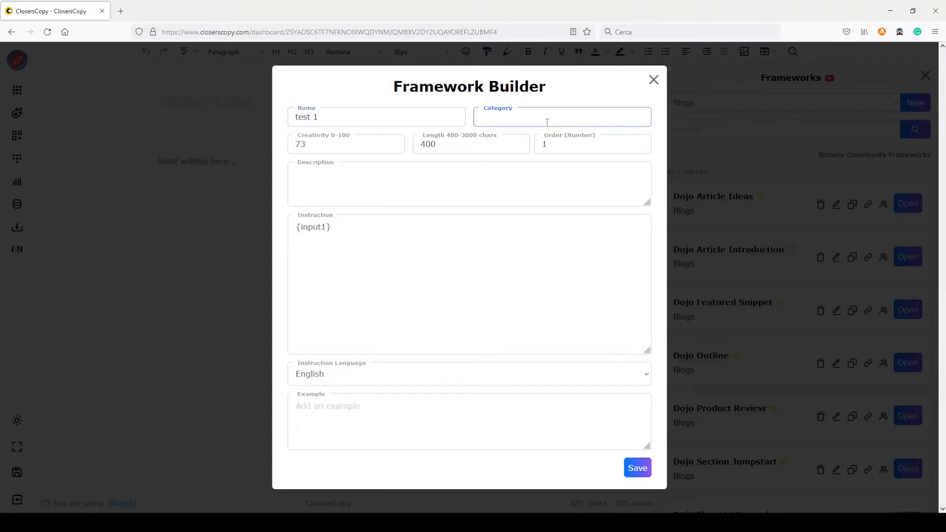
text(Blogs)
Step: Leave the default creativity value and enter "test 1" as the framework's description
click(321, 144)
drag(321, 144, 283, 144)
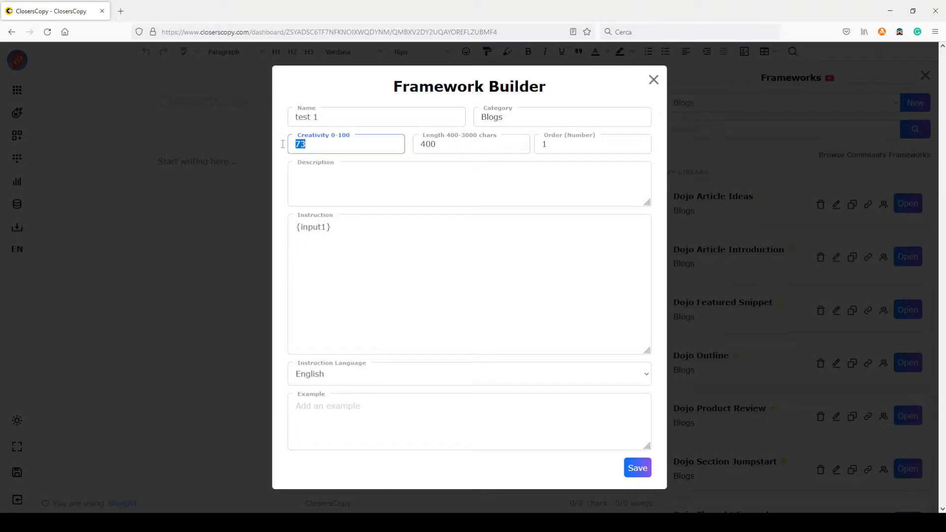
click(322, 143)
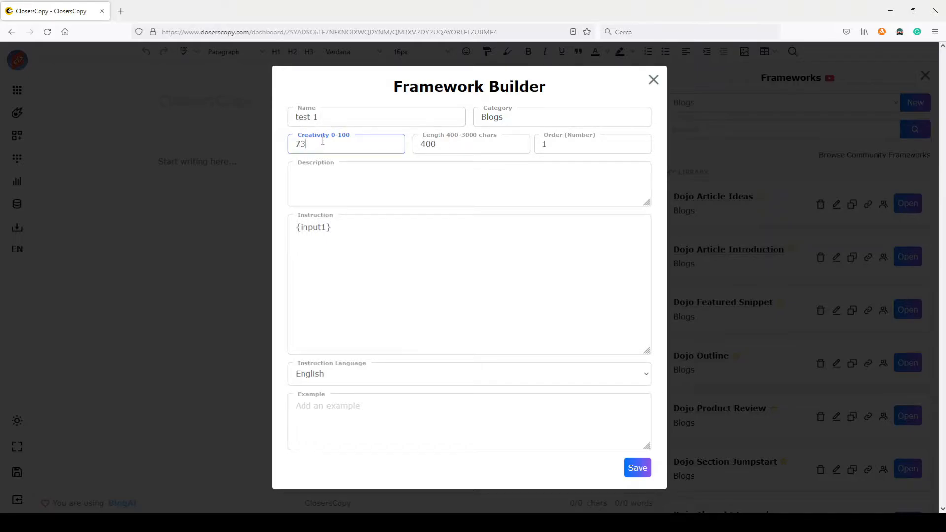
click(328, 179)
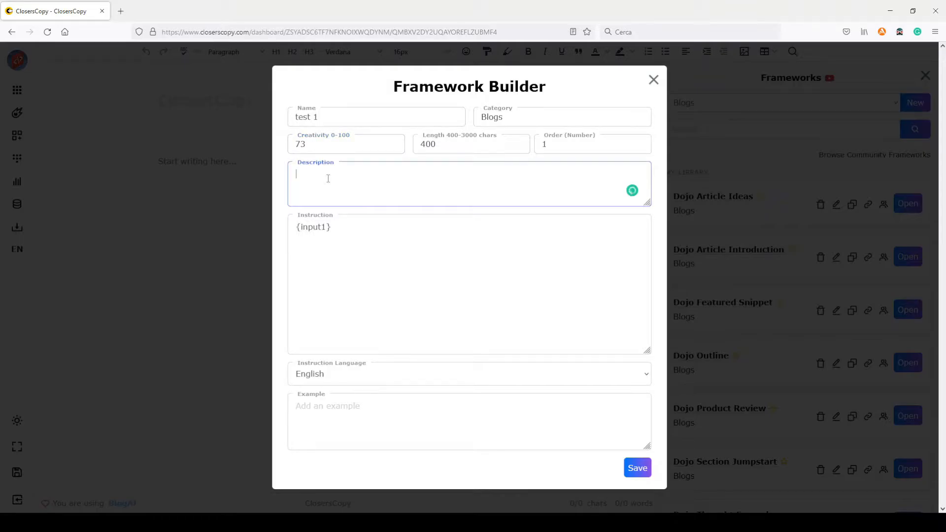
text(test 1)
Step: Replace the default instruction with the copied Keyword/Headline examples separated by "###", ending with "Keyword: {input1}" and an empty "Headline:"
click(297, 227)
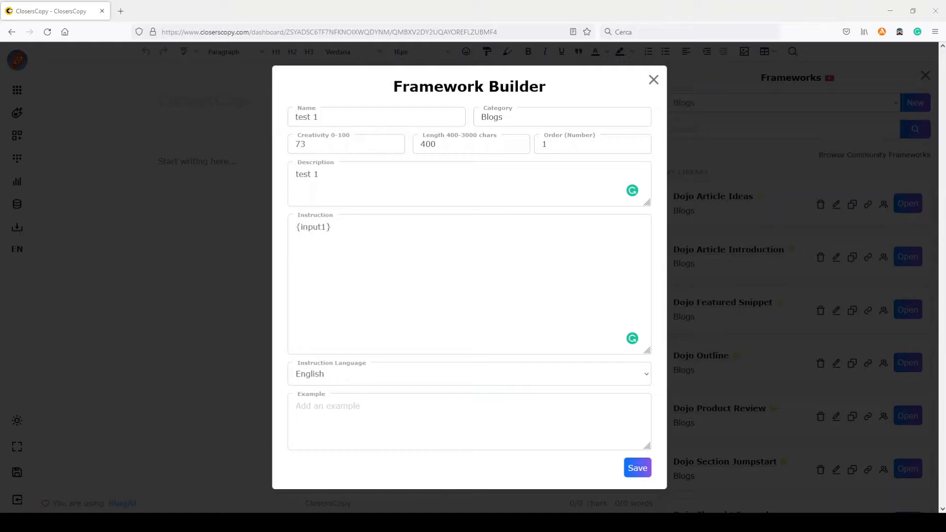
triple_click(383, 226)
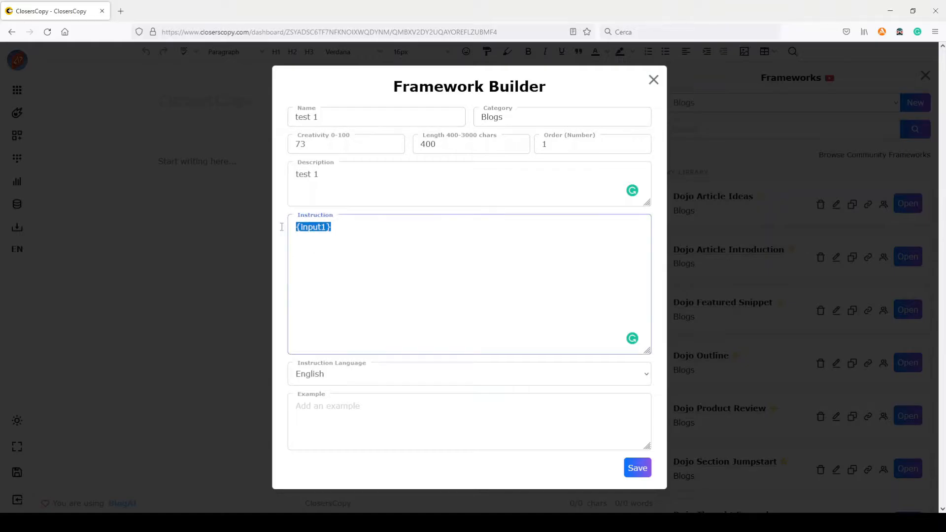
text(Keyword: how to wash your car Headline: 7 Tips on How to Wash Your Car By Hand  ###  Keyword: when it's time to quit your job Headline: 15 Signs It's Time To Quit Your Job  ###  Keyword: best places to retire in US Headline: 25 Must-Visit Best Places to Retire in US in 2023  ###  Keyword: ways of cooking pasta Headline: 5 Different Ways of Cooking Pasta  ###  Keyword: {input1} Headline:)
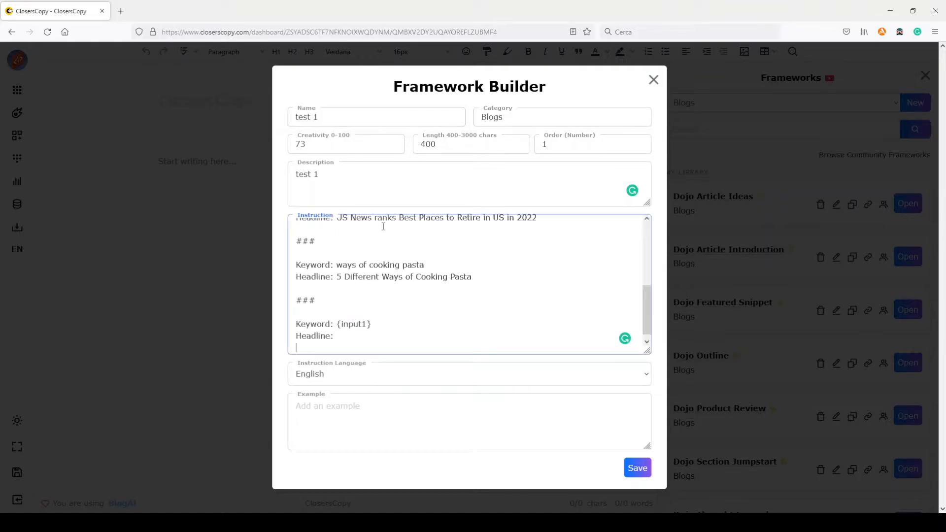
Step: Examine the first Keyword/Headline example and the "###" separators between the examples in the instruction
scroll(384, 289, up, 5)
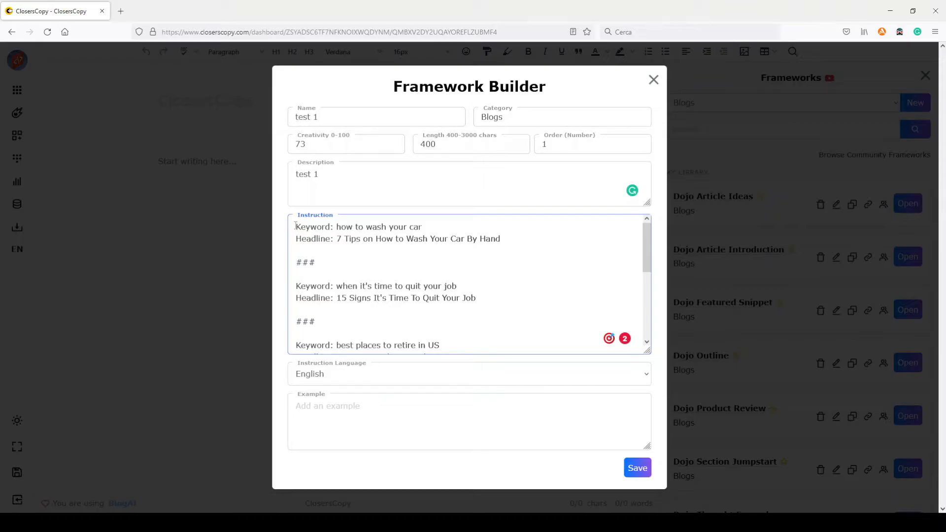
drag(296, 226, 338, 226)
drag(512, 237, 294, 227)
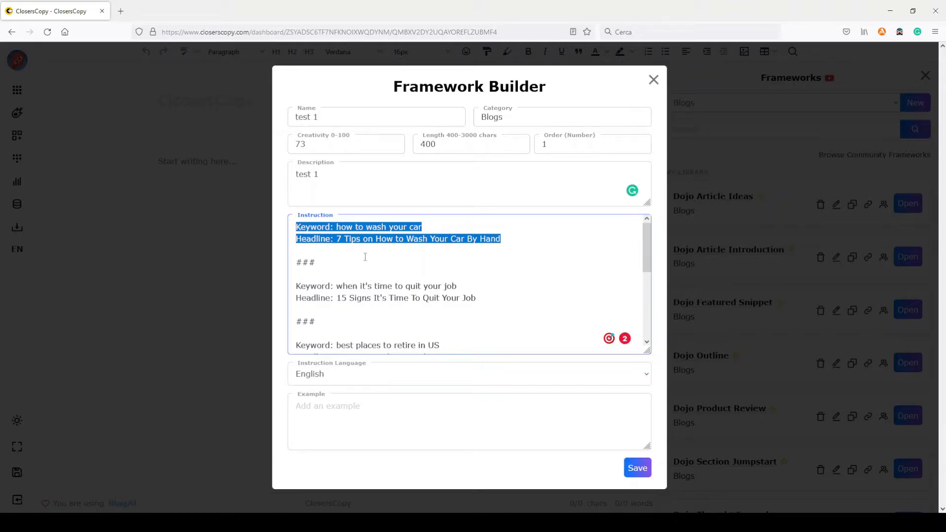
click(318, 261)
double_click(318, 262)
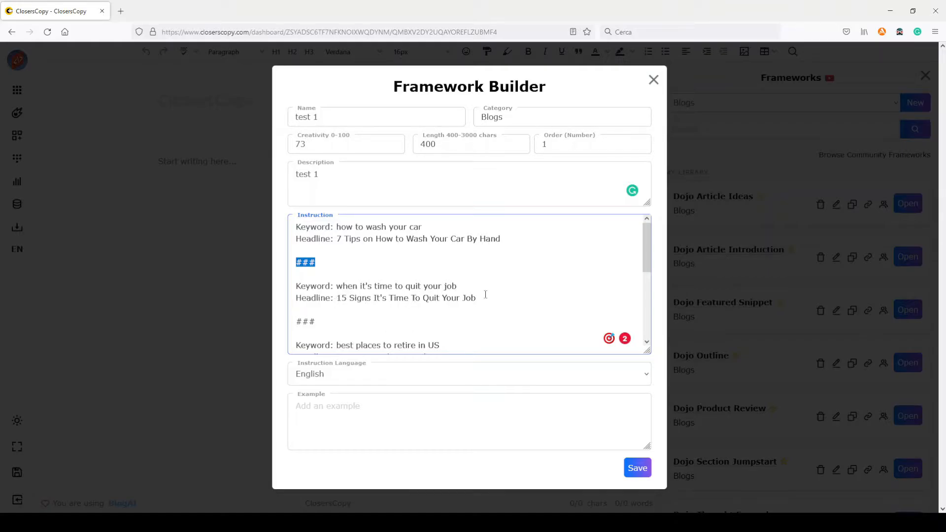
scroll(484, 294, down, 2)
drag(320, 264, 268, 264)
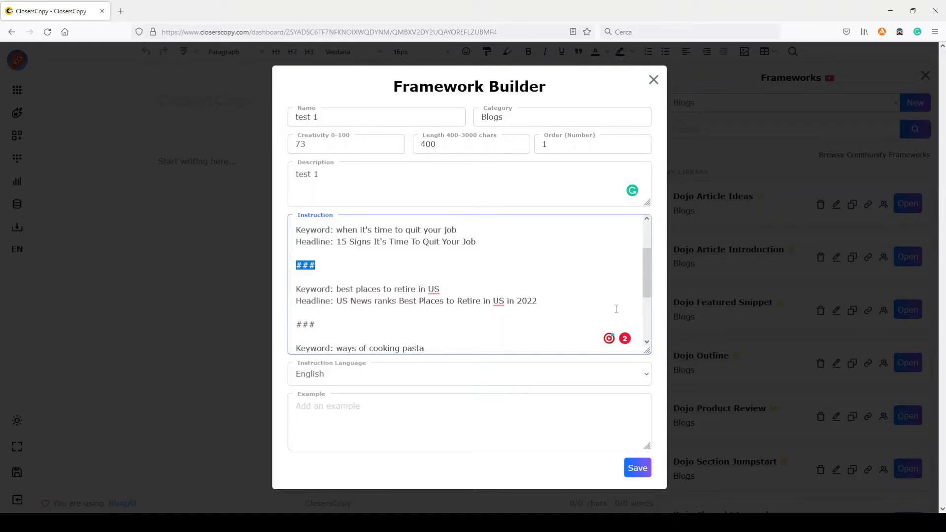
scroll(547, 299, down, 2)
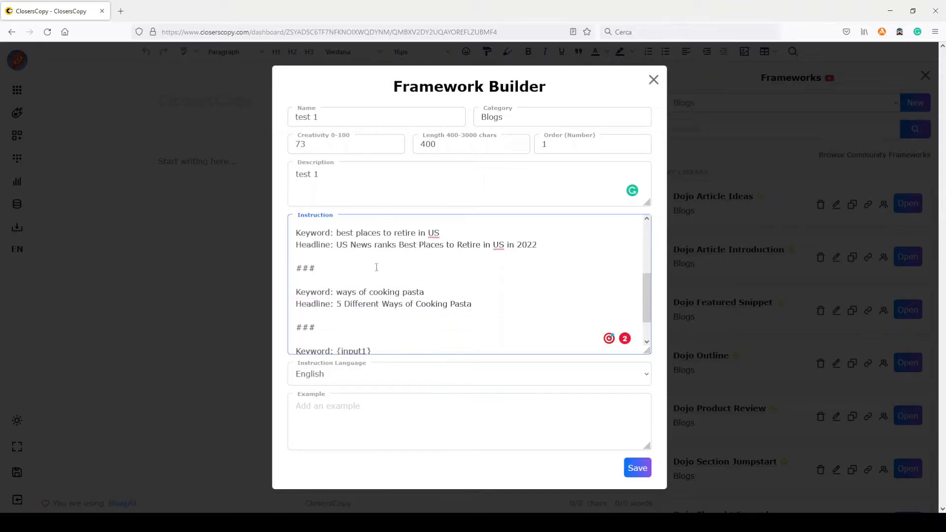
drag(316, 269, 288, 268)
double_click(319, 325)
scroll(365, 298, down, 1)
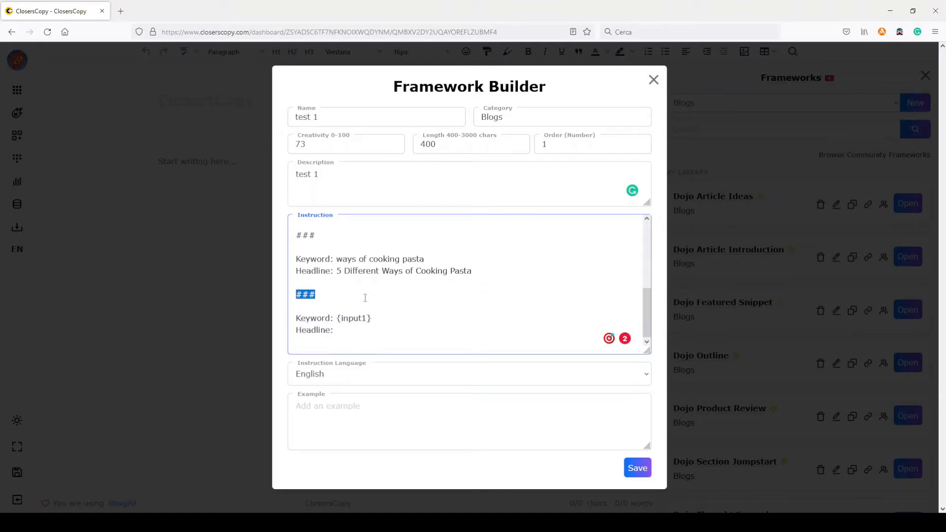
Step: Compare the closing "Keyword: {input1}" and empty "Headline:" lines with the examples above them in the instruction
scroll(389, 291, up, 5)
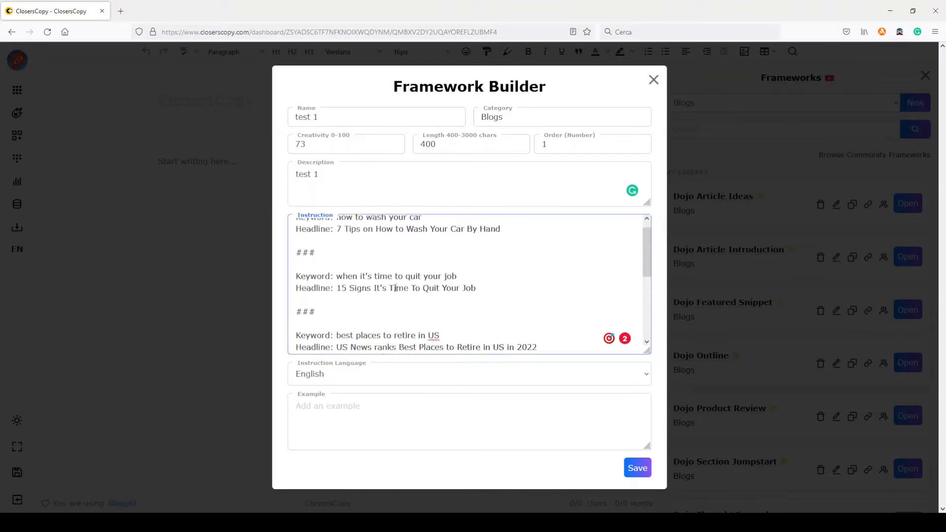
scroll(395, 289, up, 1)
scroll(396, 242, down, 5)
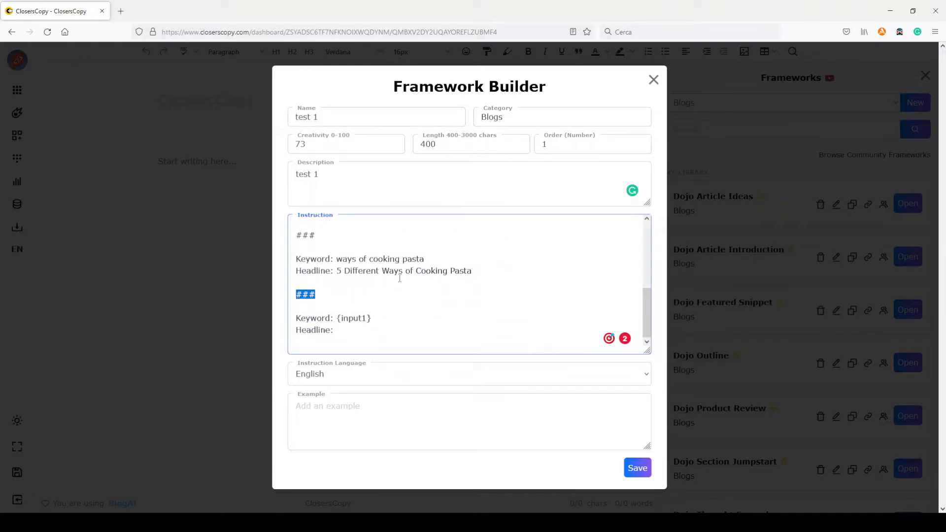
scroll(399, 279, up, 4)
scroll(399, 278, down, 4)
drag(373, 317, 293, 329)
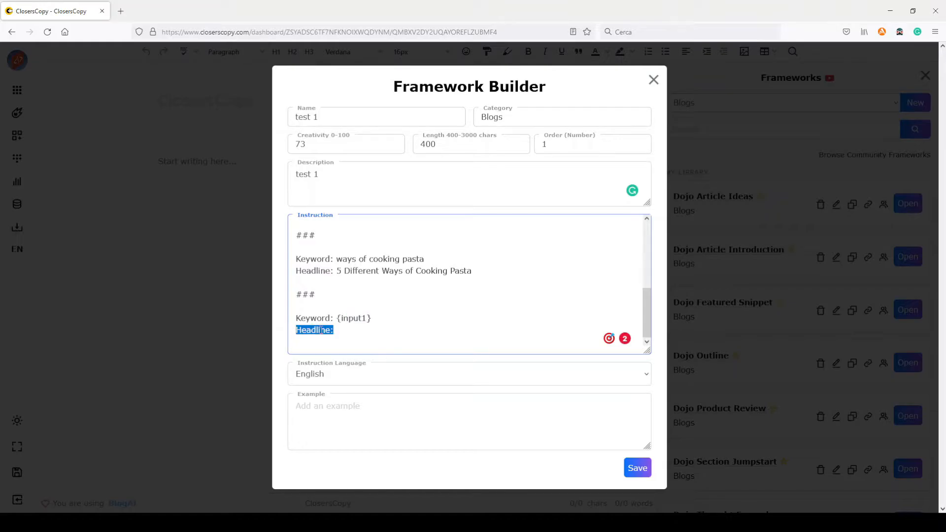
drag(335, 272, 290, 271)
click(344, 274)
Step: Check in each example of the instruction how the keyword phrase is reused in its headline
scroll(365, 277, up, 5)
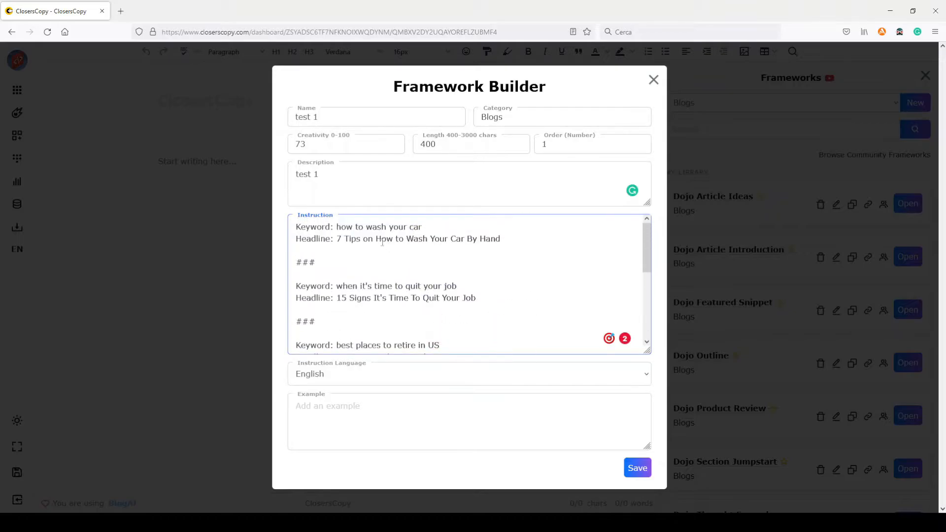
drag(336, 226, 423, 225)
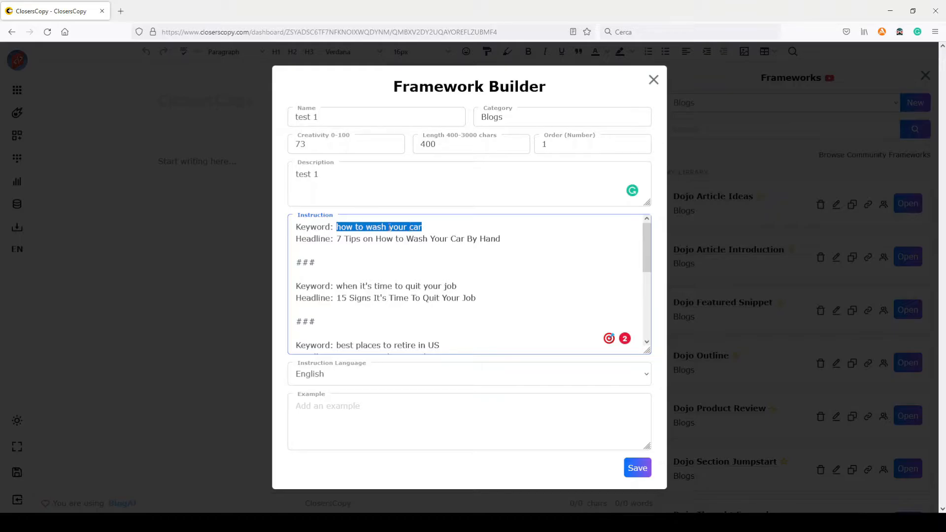
drag(374, 238, 462, 235)
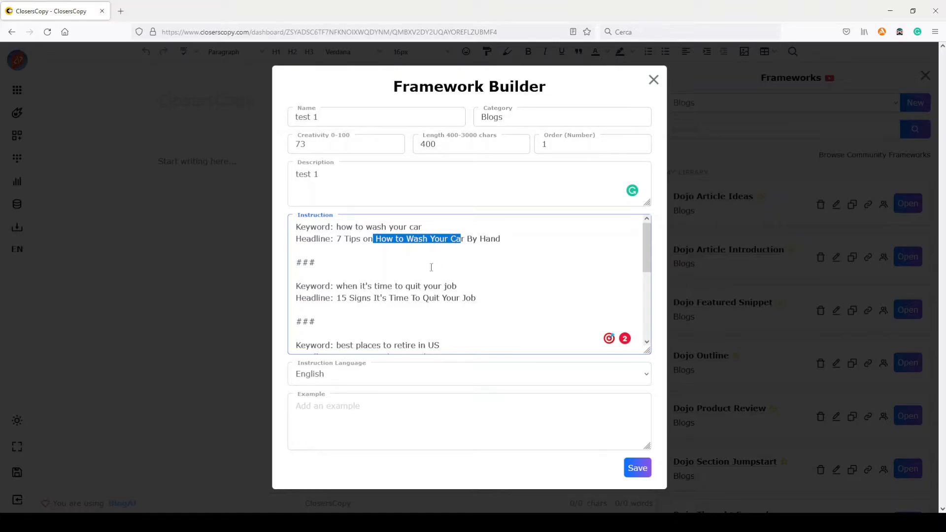
click(381, 286)
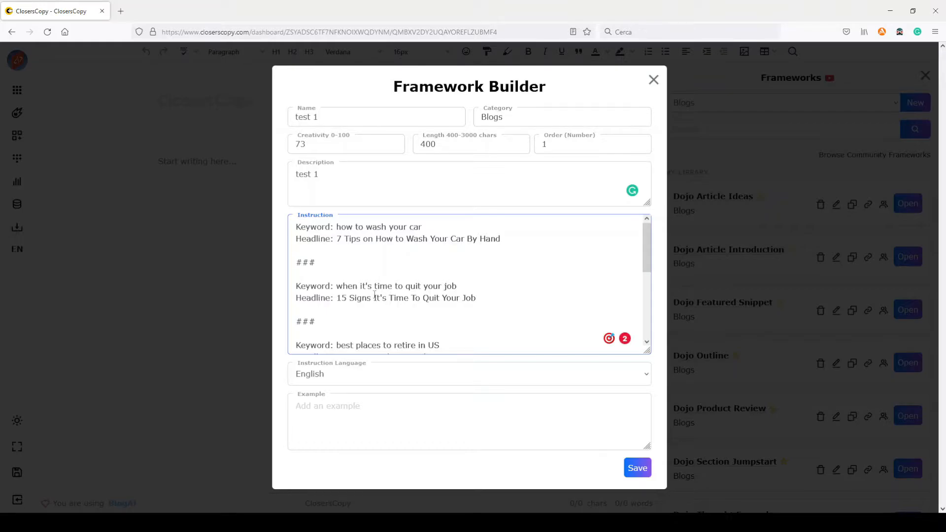
drag(294, 298, 330, 296)
drag(338, 285, 452, 287)
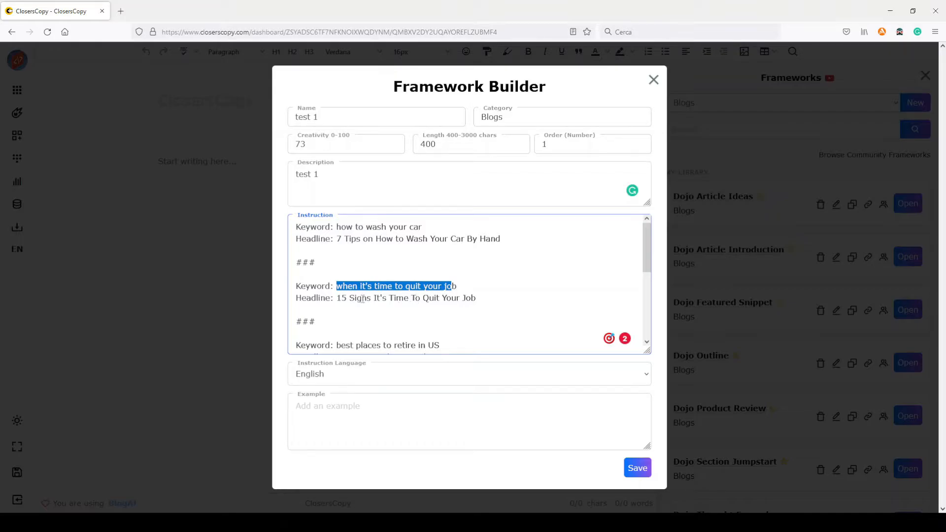
scroll(379, 296, down, 1)
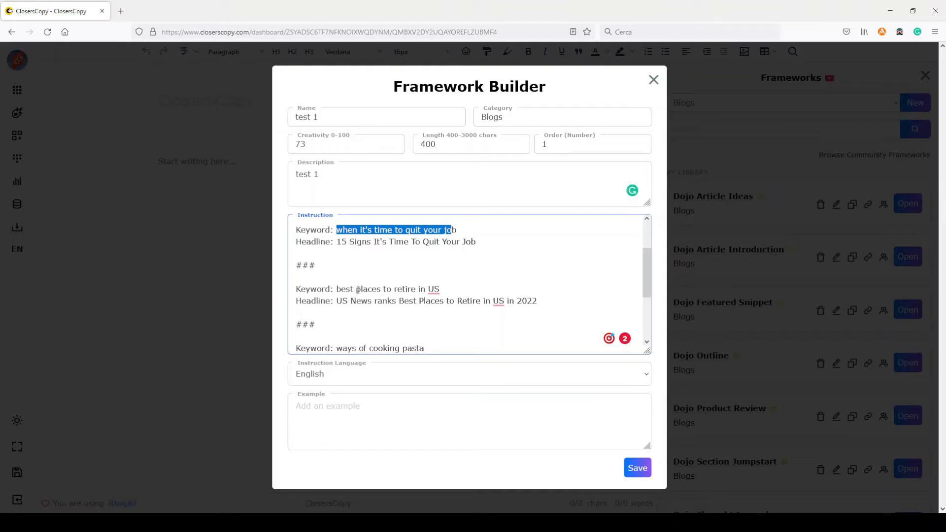
drag(399, 301, 503, 301)
scroll(436, 290, down, 2)
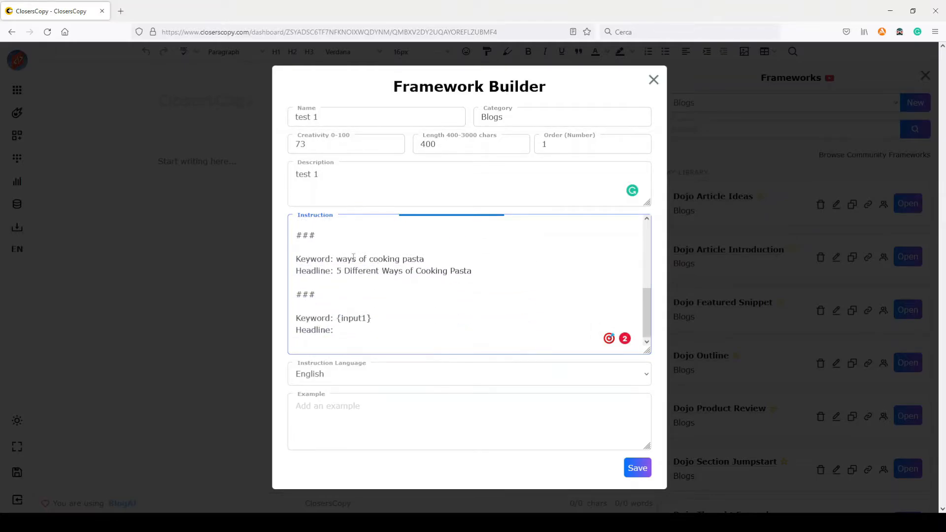
drag(382, 271, 472, 270)
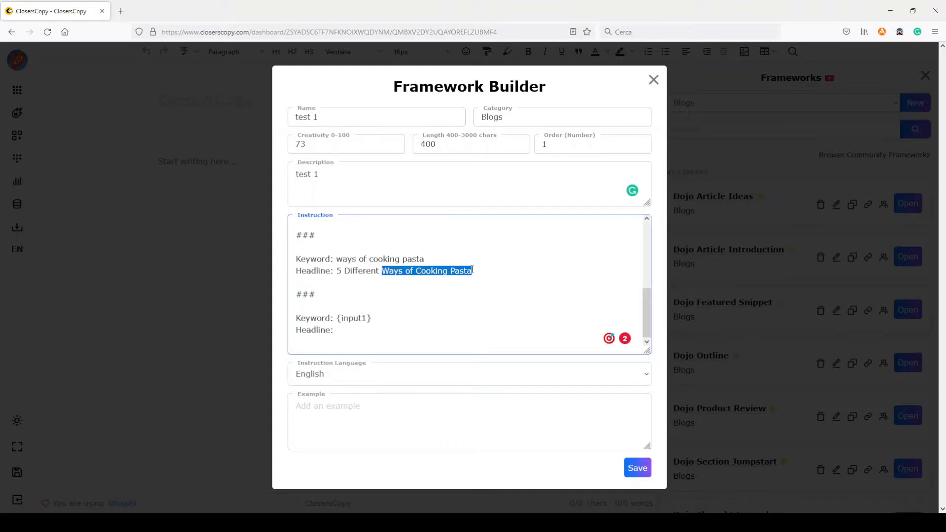
Step: Check which example headlines start with a number, and review the Keyword/Headline pairs again from the first one
scroll(464, 276, up, 3)
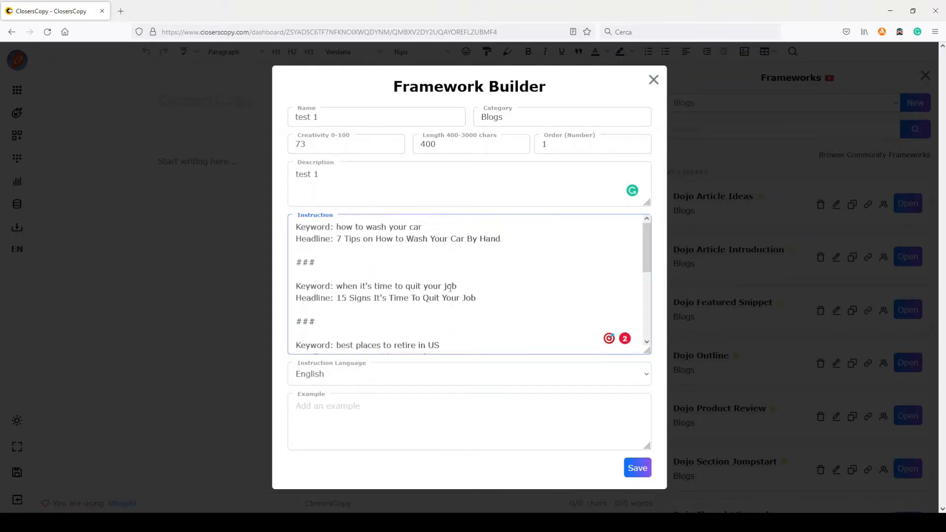
double_click(338, 239)
drag(347, 297, 337, 297)
scroll(380, 284, down, 2)
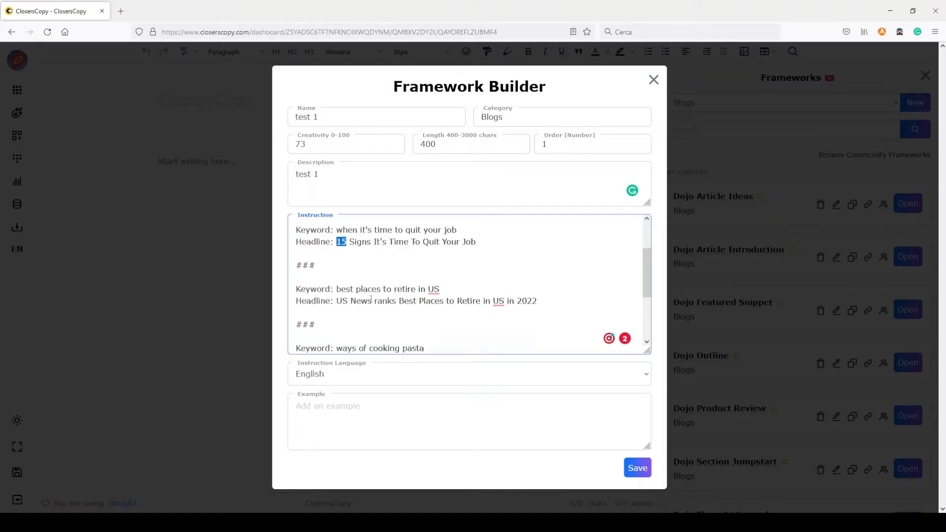
scroll(385, 298, down, 2)
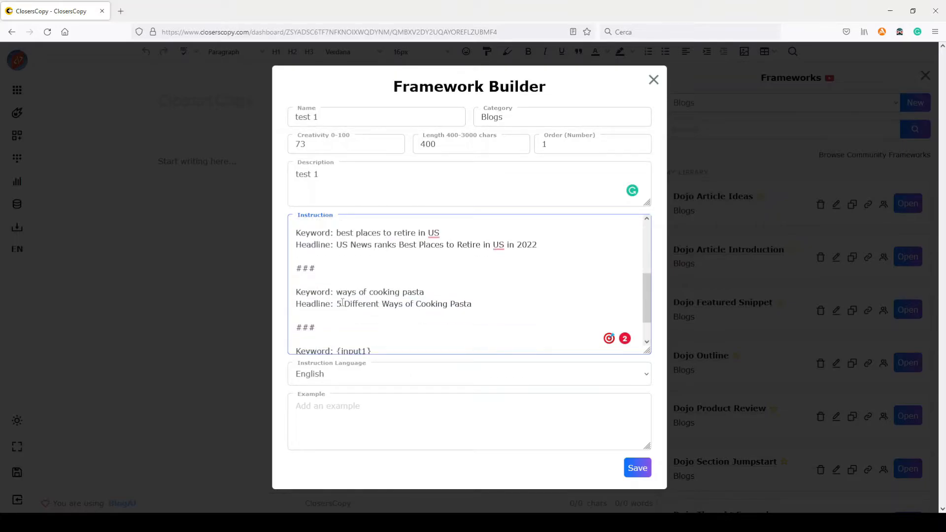
drag(342, 302, 336, 303)
scroll(429, 291, down, 2)
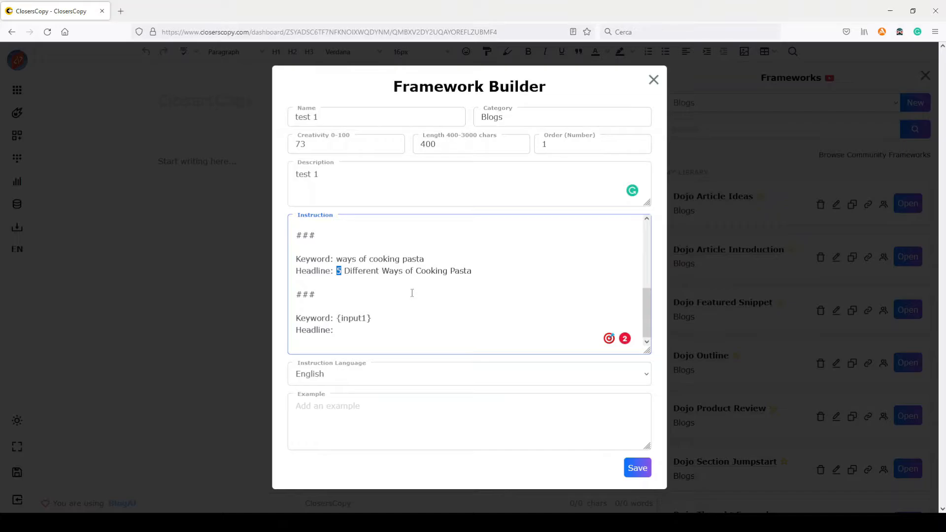
scroll(410, 293, up, 5)
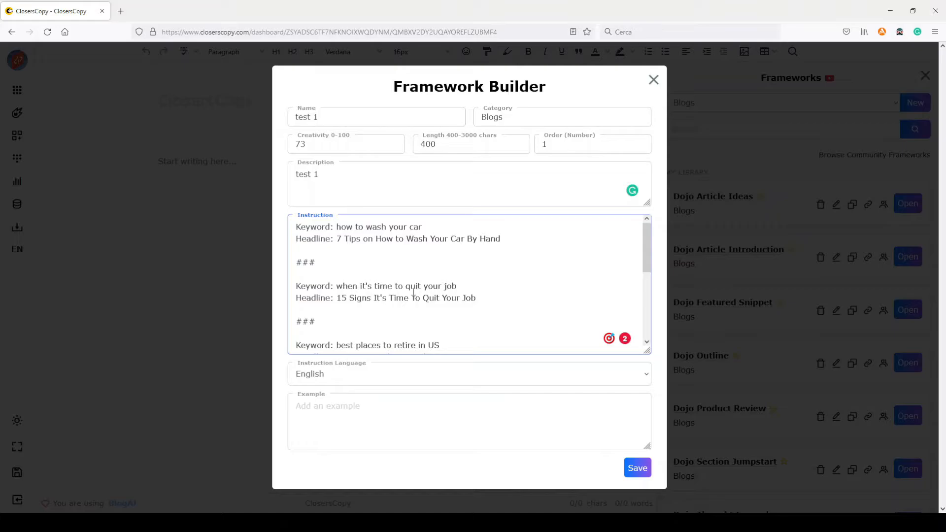
scroll(412, 292, down, 5)
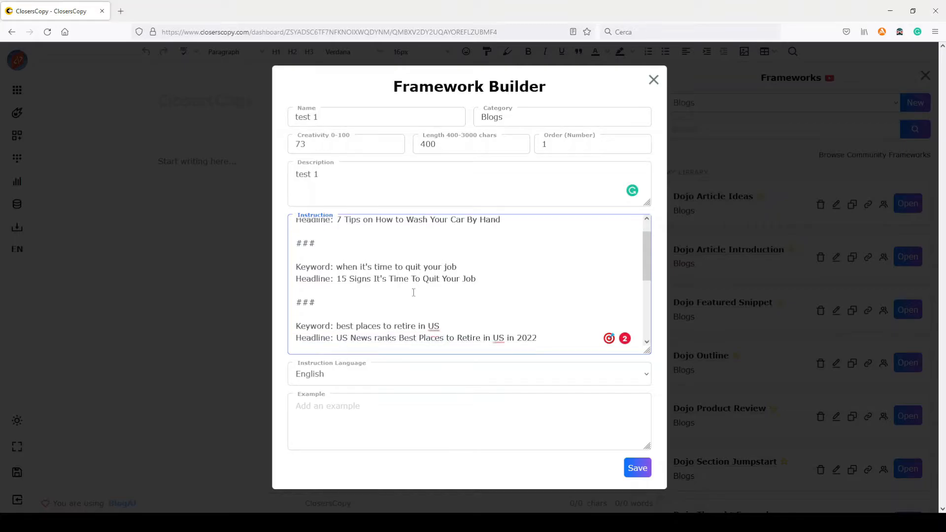
click(388, 283)
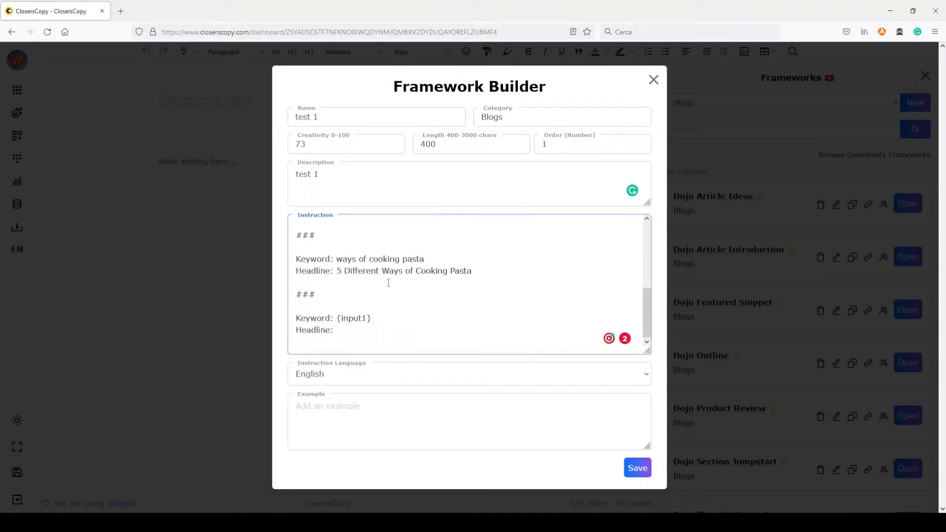
scroll(388, 283, up, 5)
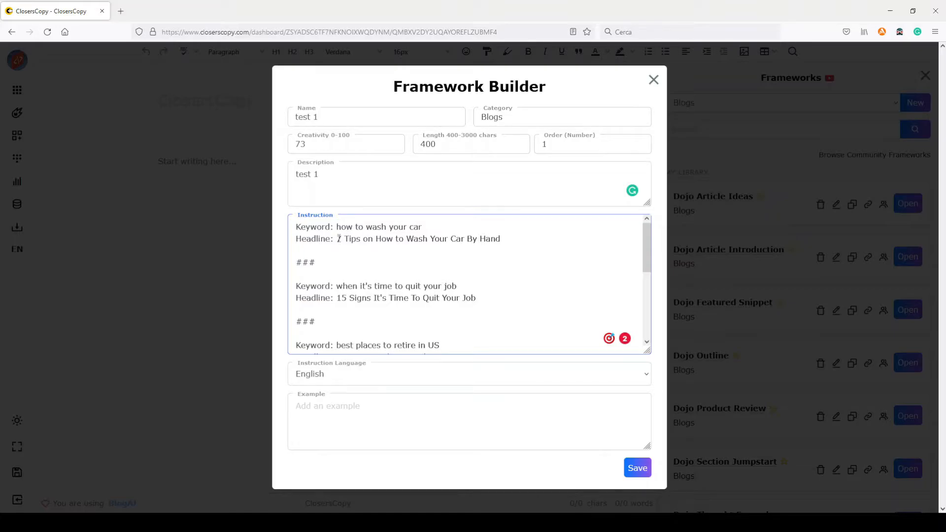
drag(295, 227, 505, 240)
drag(295, 286, 348, 286)
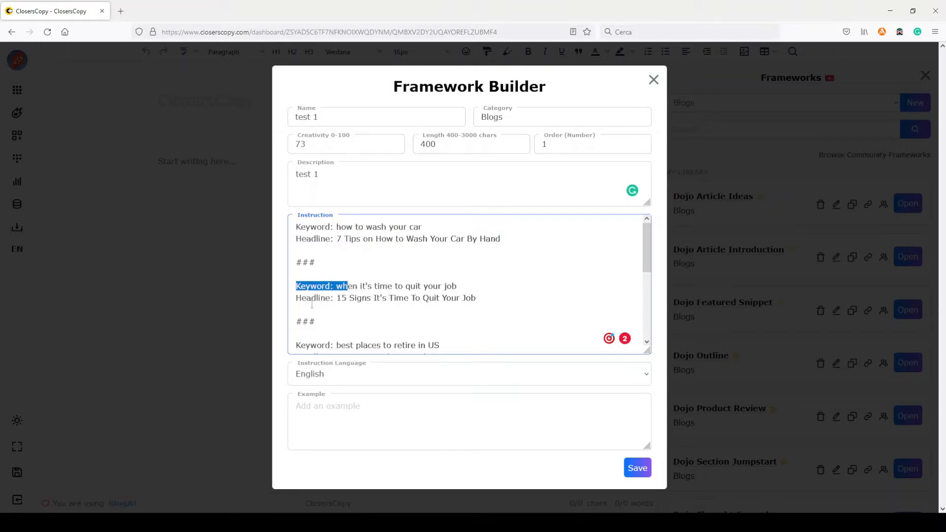
Step: Review the instruction's Keyword/Headline examples against the closing "Keyword: {input1}" and empty "Headline:" lines
scroll(451, 299, down, 3)
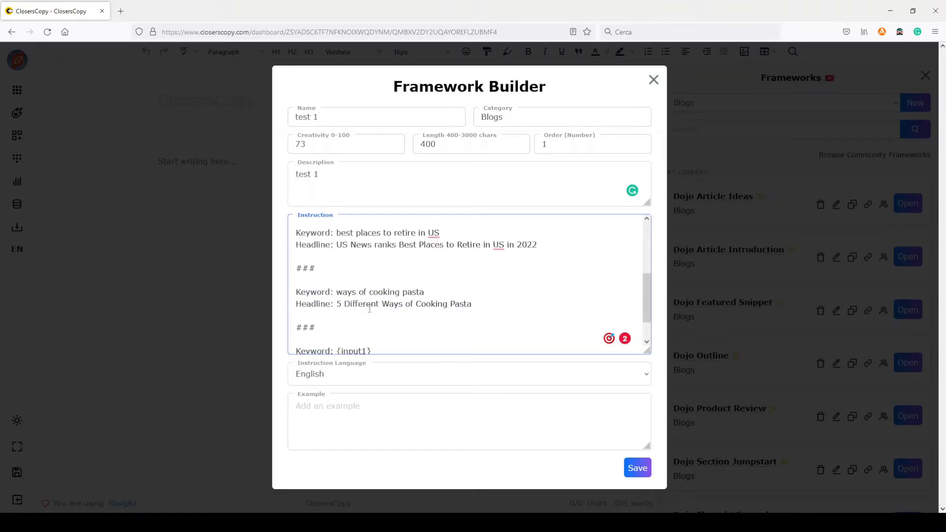
scroll(374, 305, down, 2)
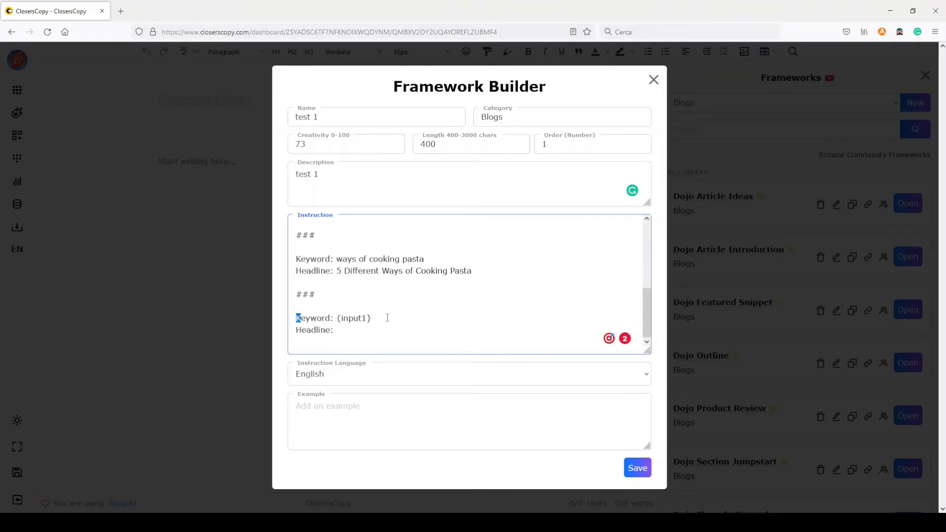
drag(373, 318, 337, 318)
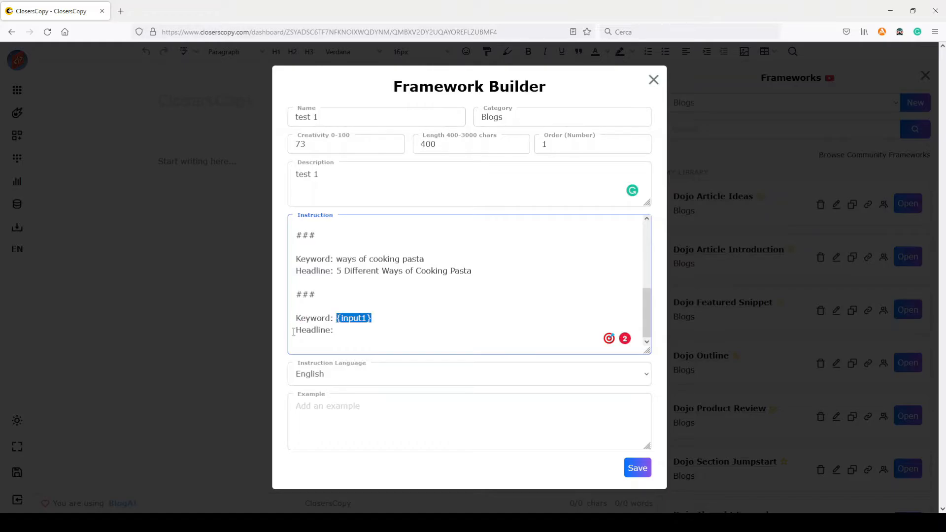
scroll(365, 328, up, 3)
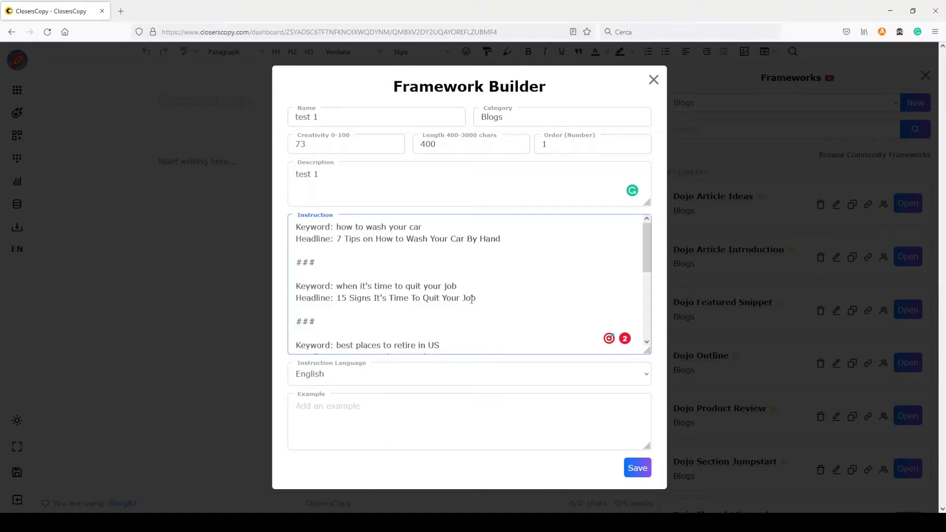
scroll(443, 293, down, 3)
scroll(375, 275, up, 3)
scroll(355, 300, down, 4)
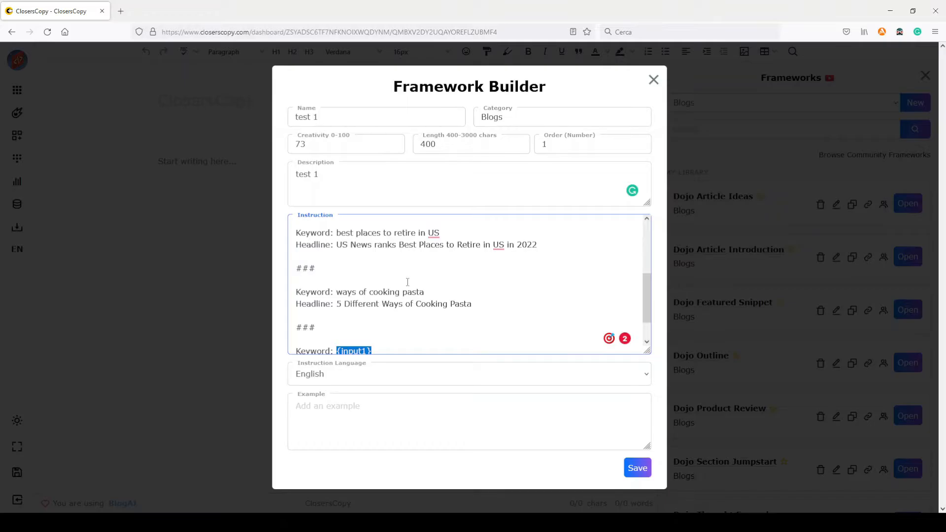
scroll(408, 281, down, 1)
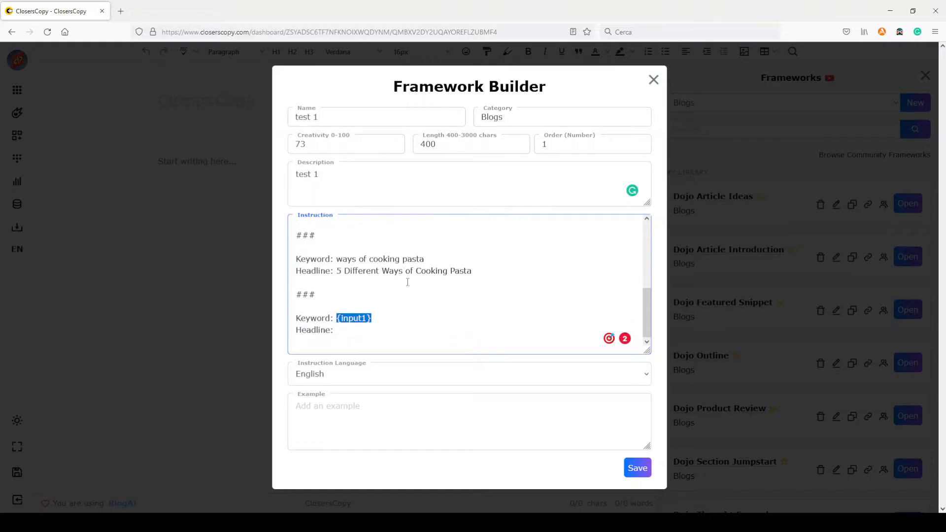
Step: Enter "{input1}: how to clean a house" as the framework's example, copying the placeholder from the instruction, and save the framework
click(326, 402)
drag(371, 318, 337, 317)
key(ctrl+c)
click(339, 408)
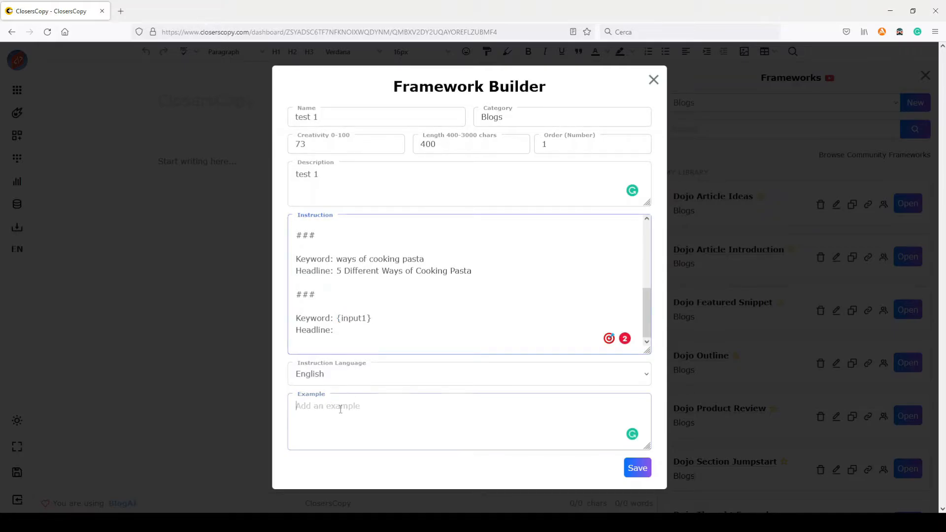
key(ctrl+v)
text(: )
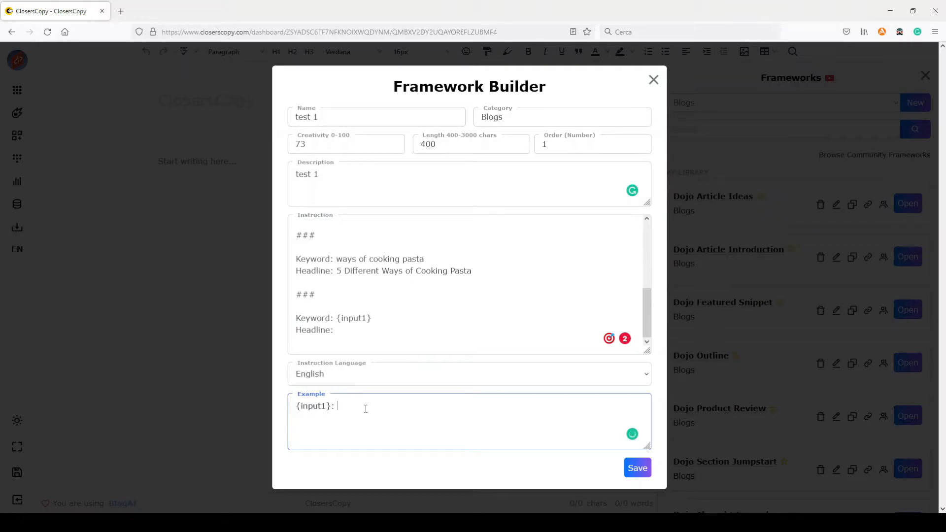
text(how to clean a house)
click(637, 469)
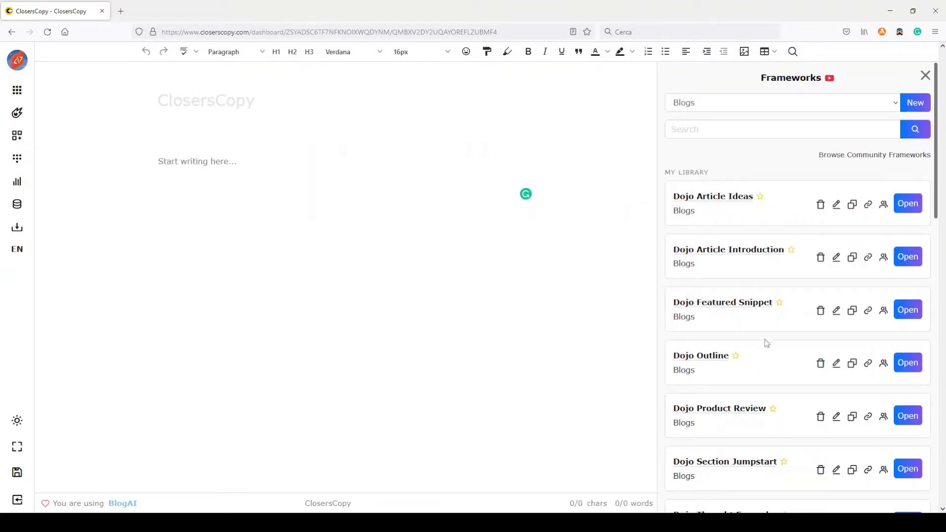
Step: Open the "test 1" framework from the library and generate headlines using its example keyword
scroll(761, 341, down, 15)
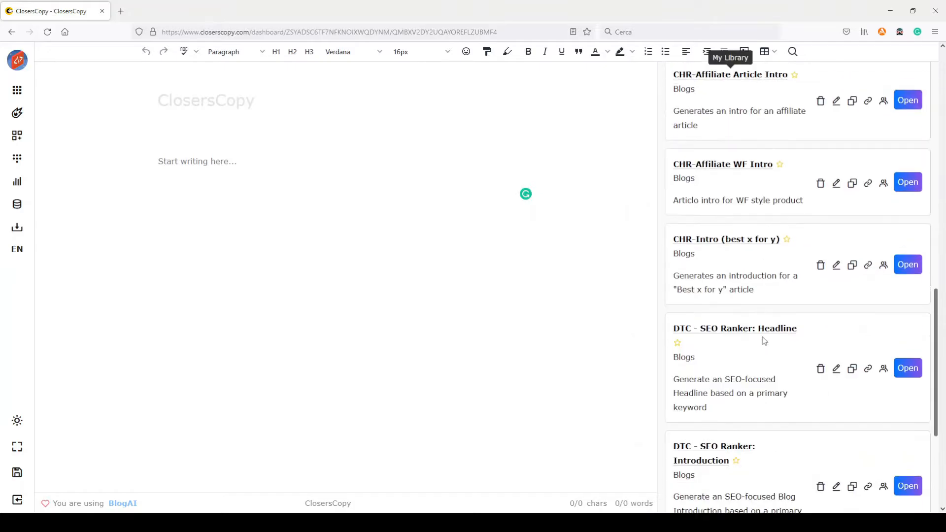
scroll(762, 338, down, 3)
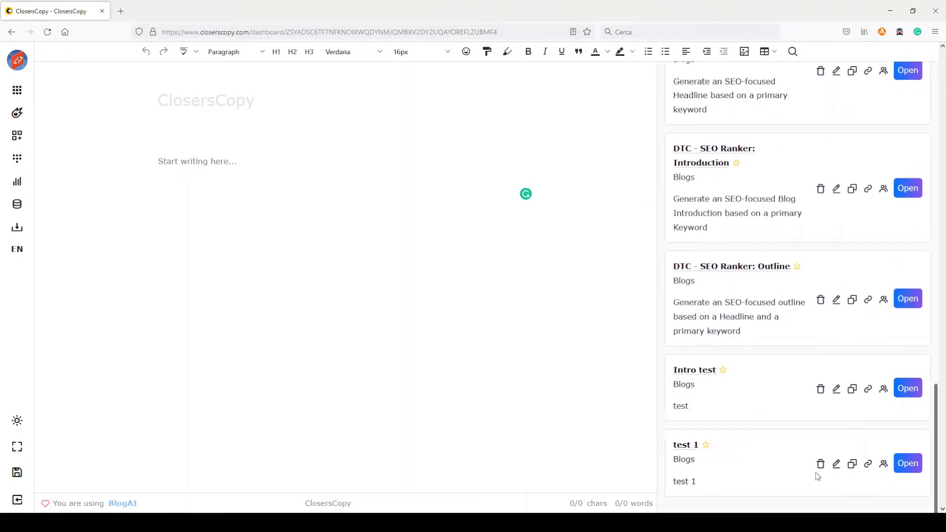
click(910, 467)
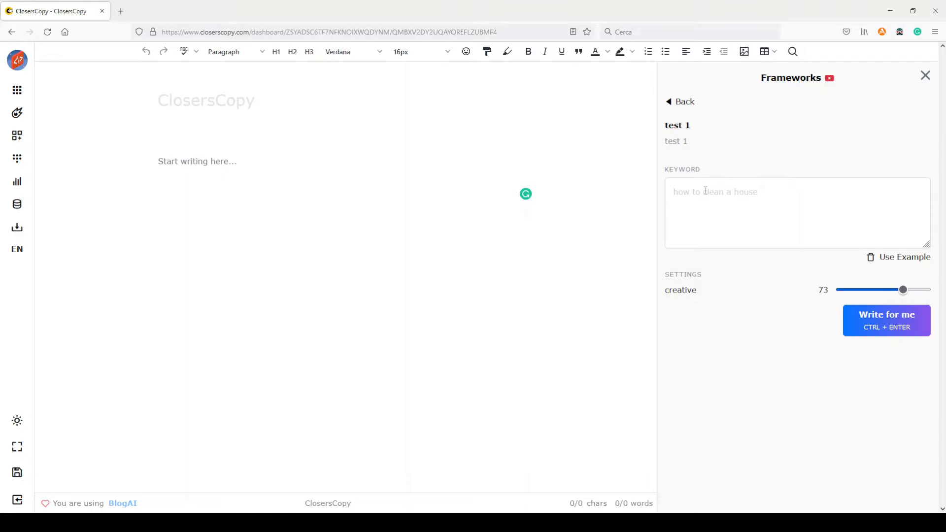
click(899, 257)
click(882, 322)
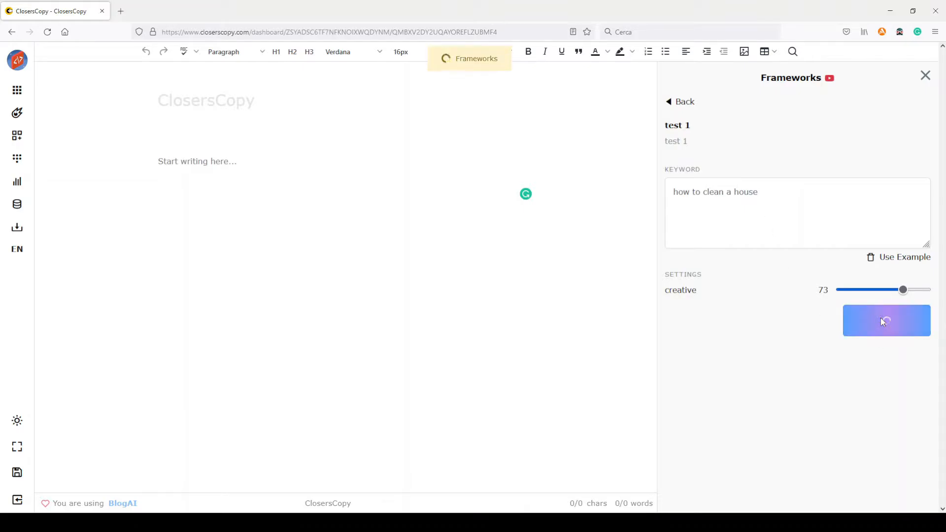
Step: Examine how each generated headline begins, checking for leading numbers or a "How to" opening
scroll(788, 278, down, 3)
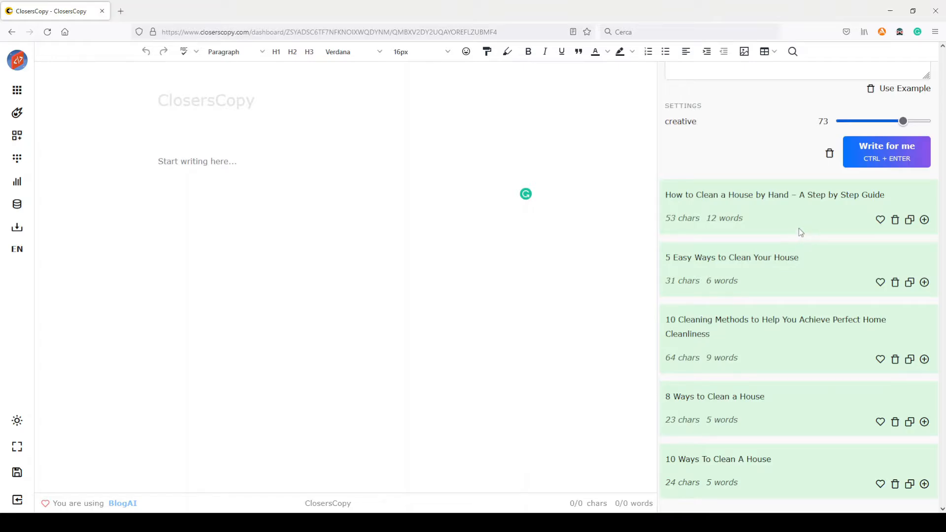
scroll(798, 228, down, 1)
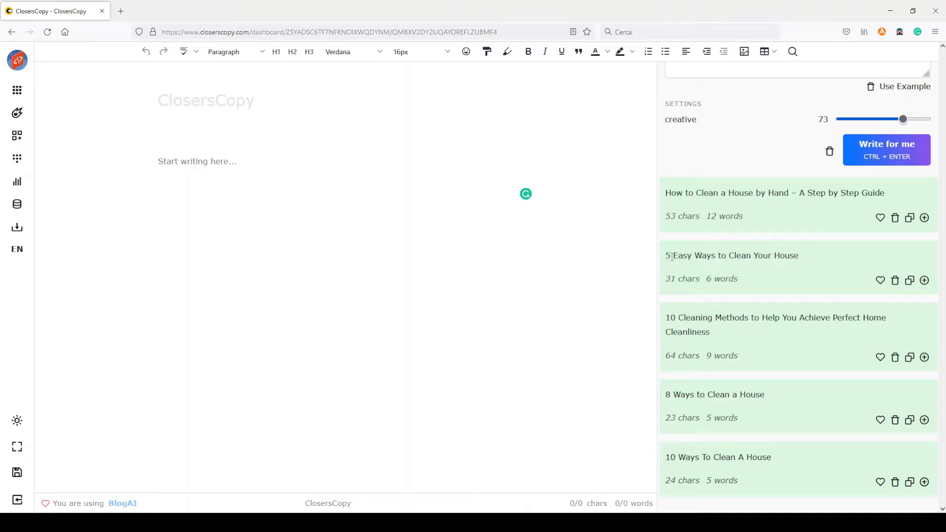
drag(671, 256, 666, 256)
drag(671, 193, 708, 193)
drag(672, 256, 665, 256)
drag(674, 319, 665, 319)
drag(670, 394, 665, 394)
Step: Compare the keyword "how to clean a house" with the wording of the generated headlines to see how it is reused
scroll(771, 363, up, 3)
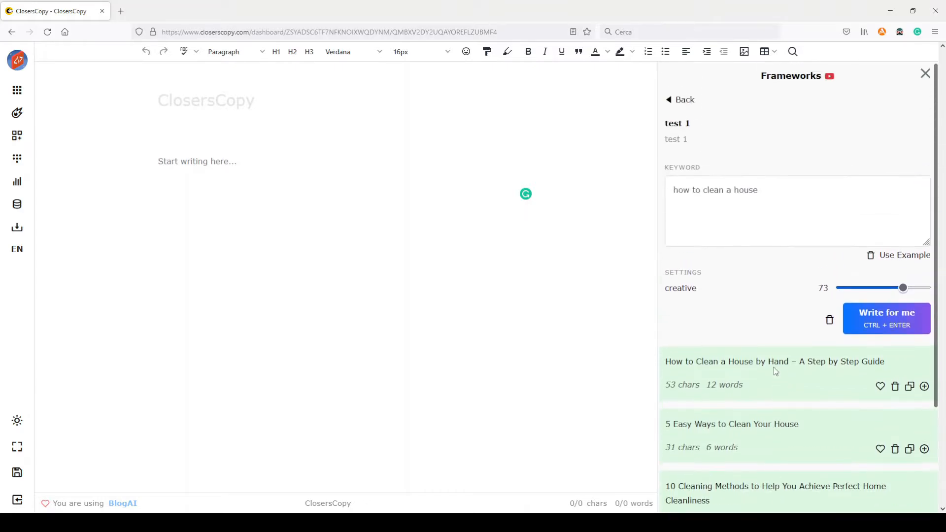
triple_click(798, 230)
scroll(788, 226, down, 3)
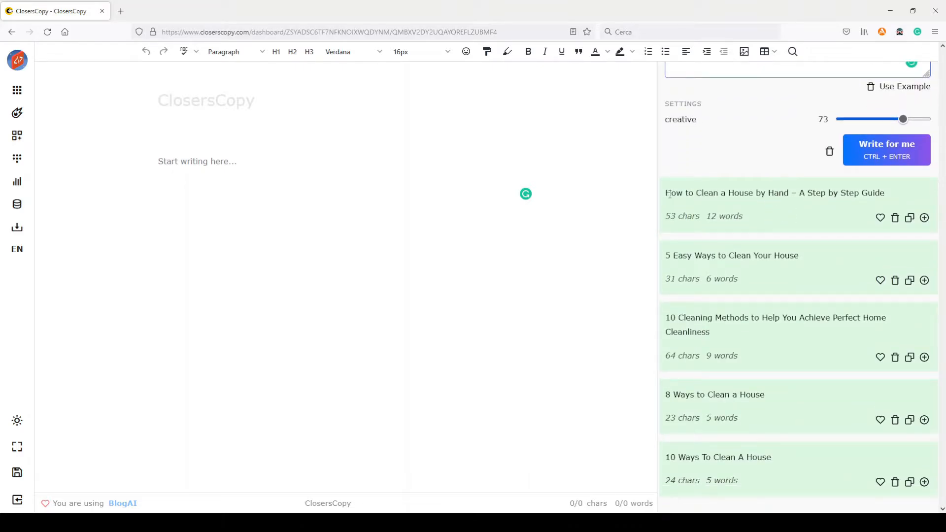
drag(755, 195, 664, 195)
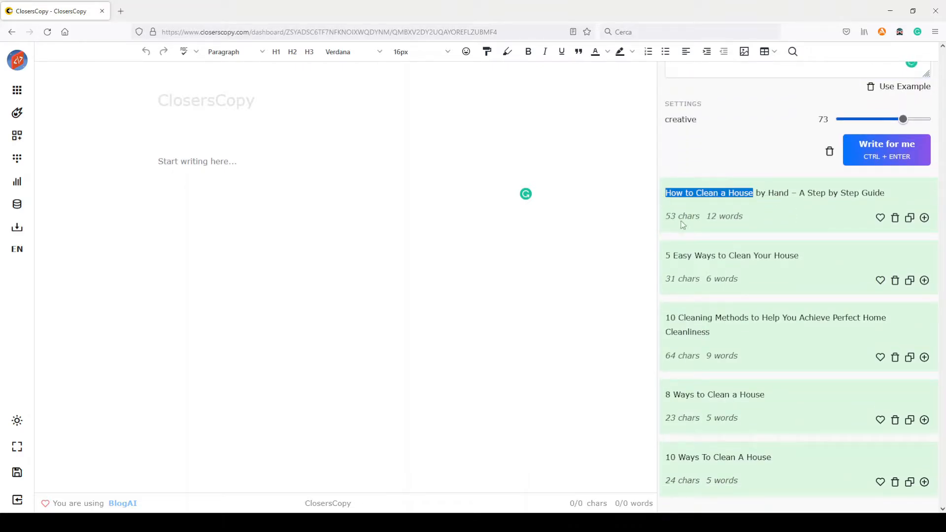
drag(693, 254, 801, 259)
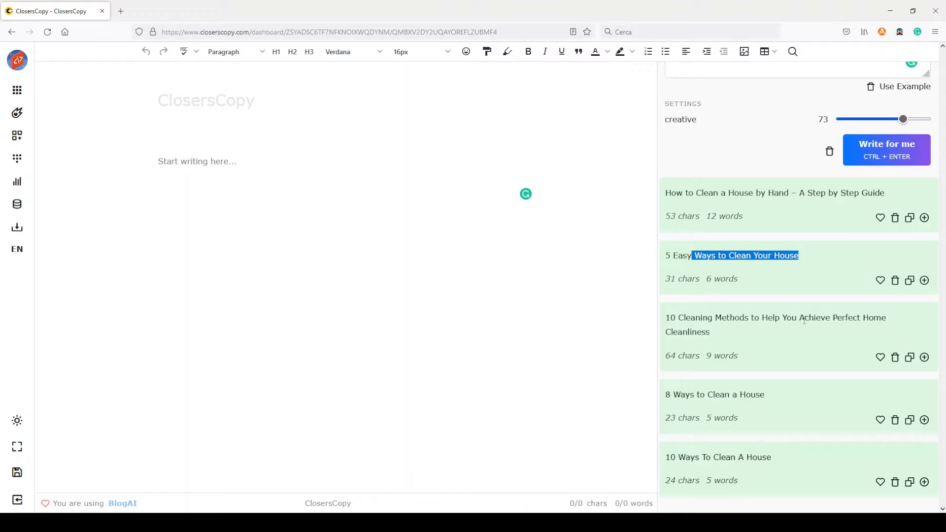
scroll(747, 180, up, 3)
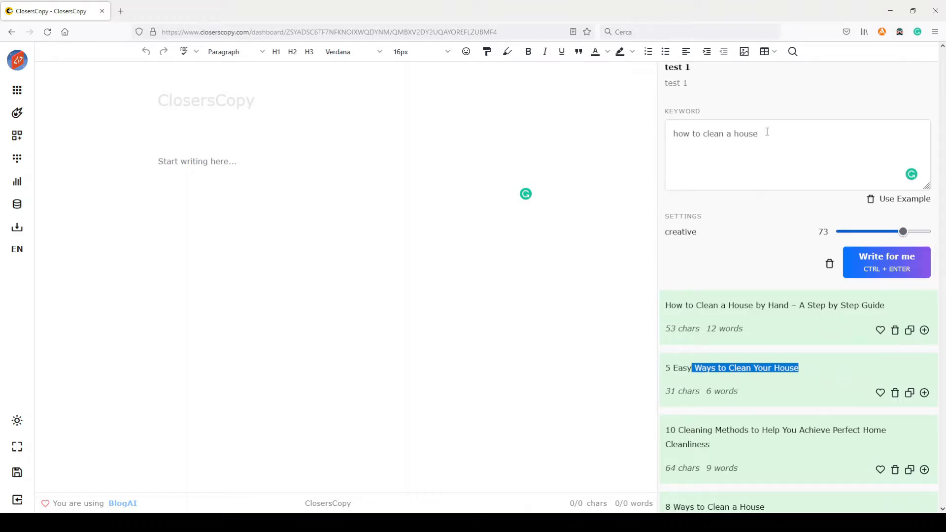
drag(767, 132, 672, 133)
scroll(752, 264, down, 3)
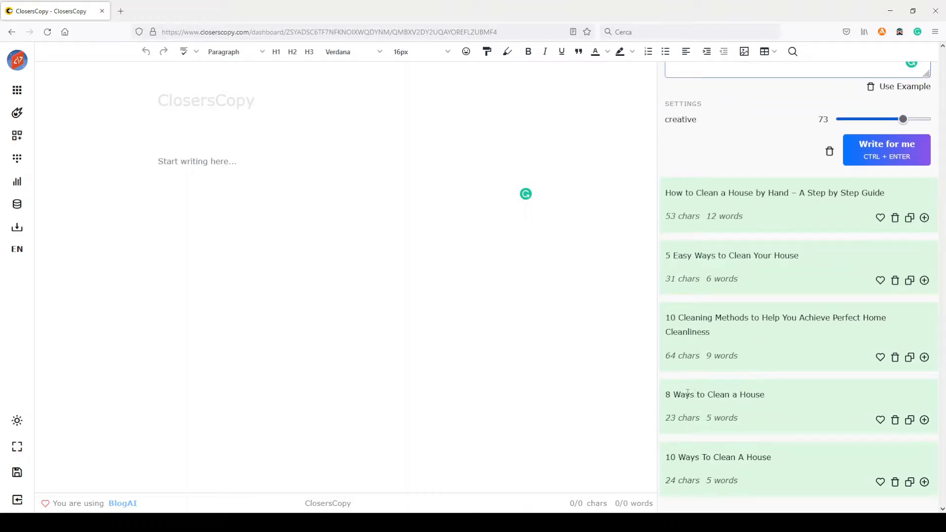
drag(687, 394, 790, 392)
drag(689, 457, 767, 457)
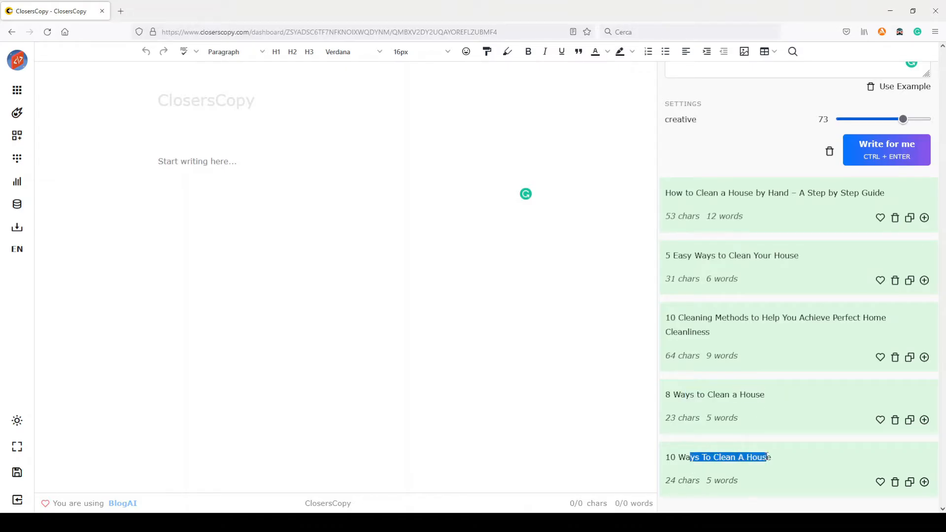
Step: Lower the creativity setting to 0 (strict) and generate headlines again for the same keyword
scroll(794, 388, up, 5)
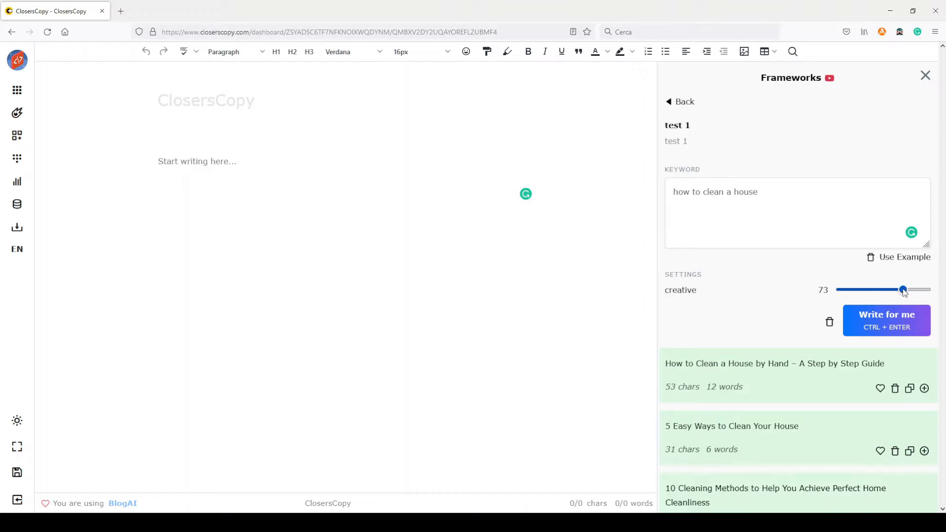
drag(903, 291, 839, 291)
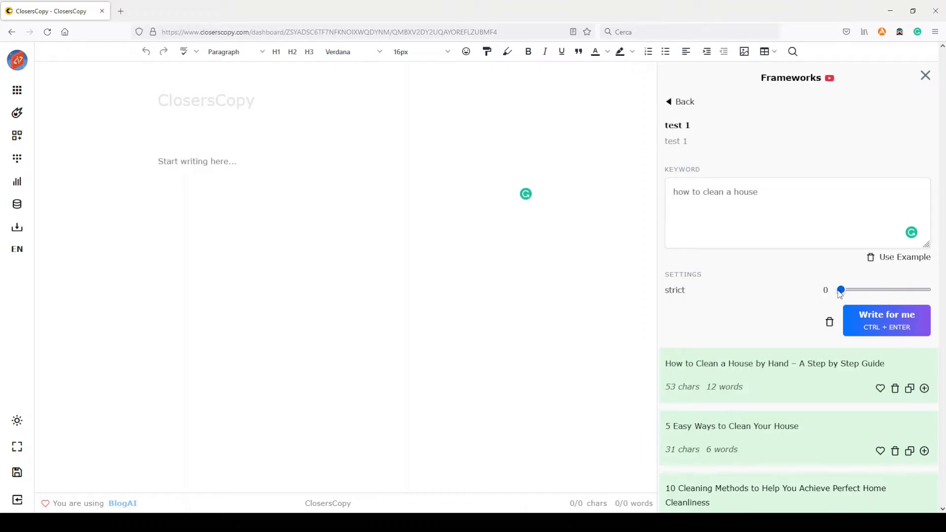
click(876, 321)
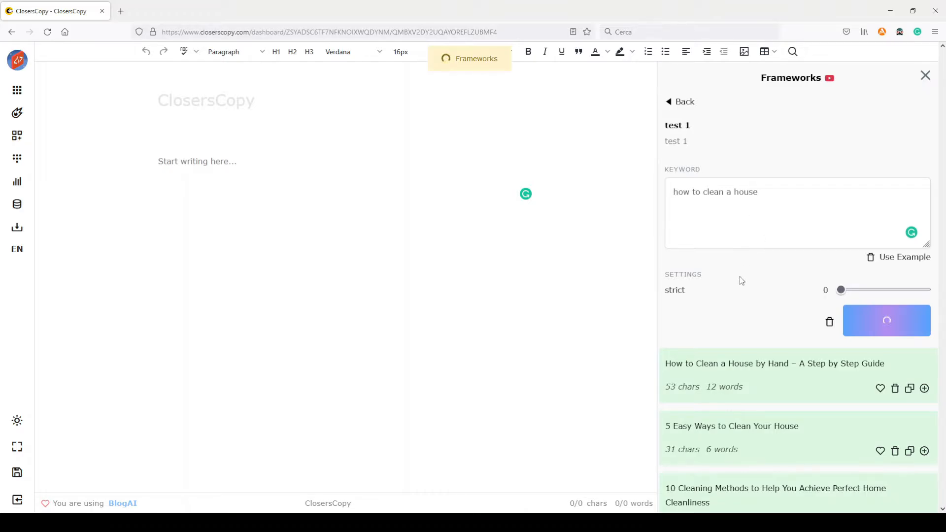
Step: Check how closely each headline generated with the strict setting follows the keyword phrase
scroll(740, 277, down, 3)
scroll(740, 279, down, 2)
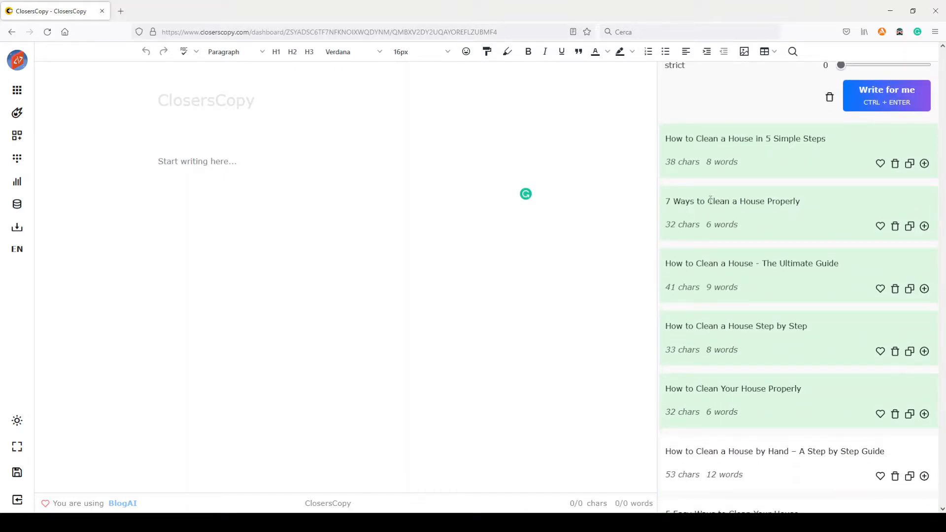
drag(710, 201, 772, 200)
drag(665, 263, 753, 263)
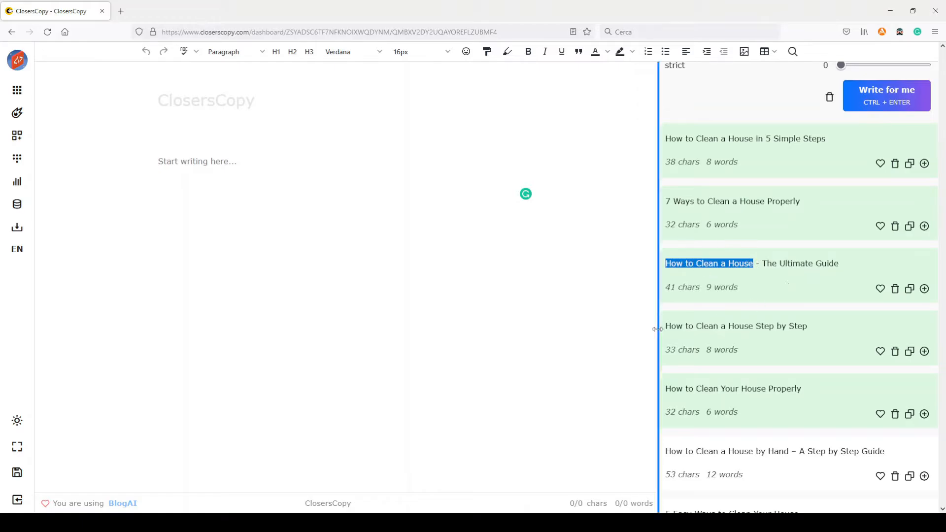
drag(665, 326, 808, 324)
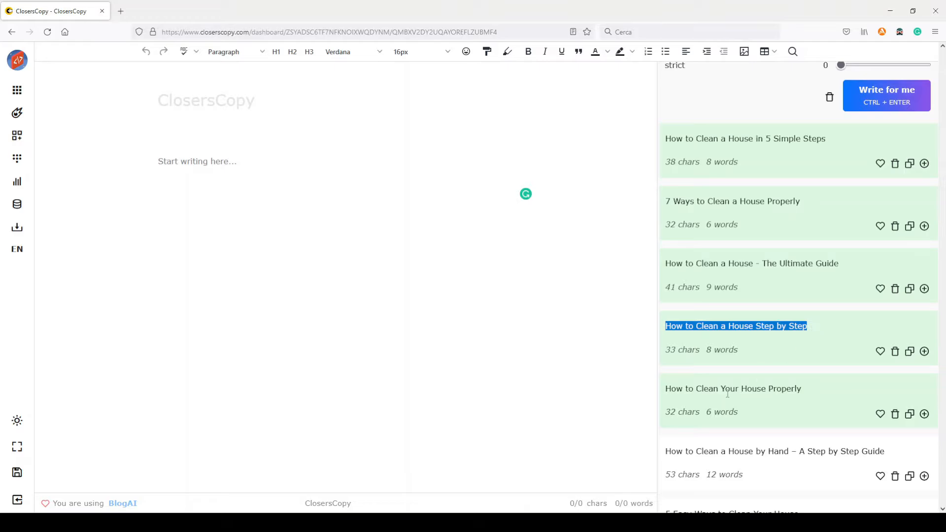
drag(665, 389, 696, 389)
drag(773, 385, 809, 394)
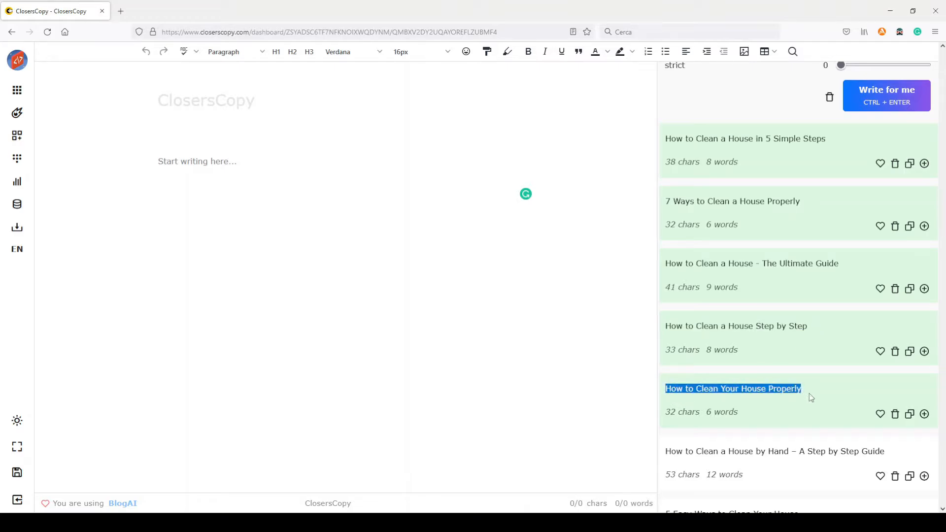
Step: Compare the entered keyword with the new headlines once more and return to the framework library
scroll(809, 384, up, 5)
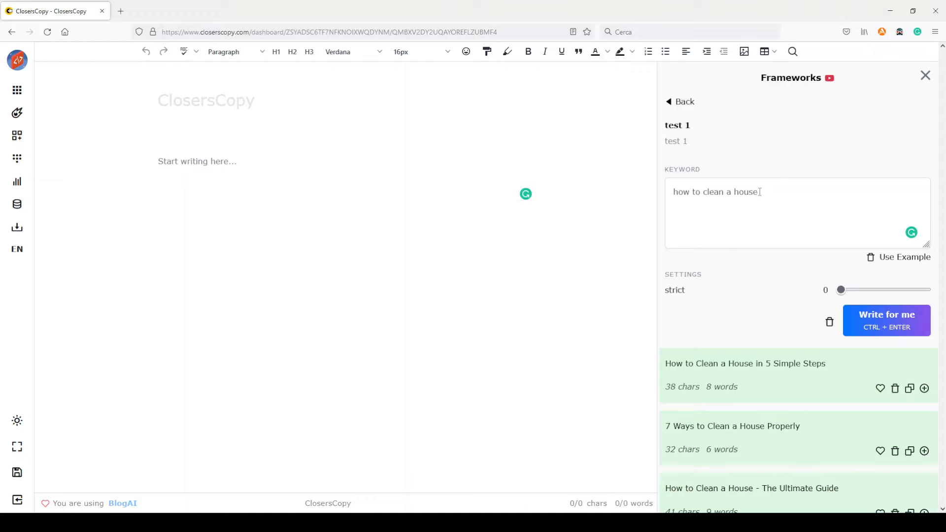
drag(762, 192, 671, 193)
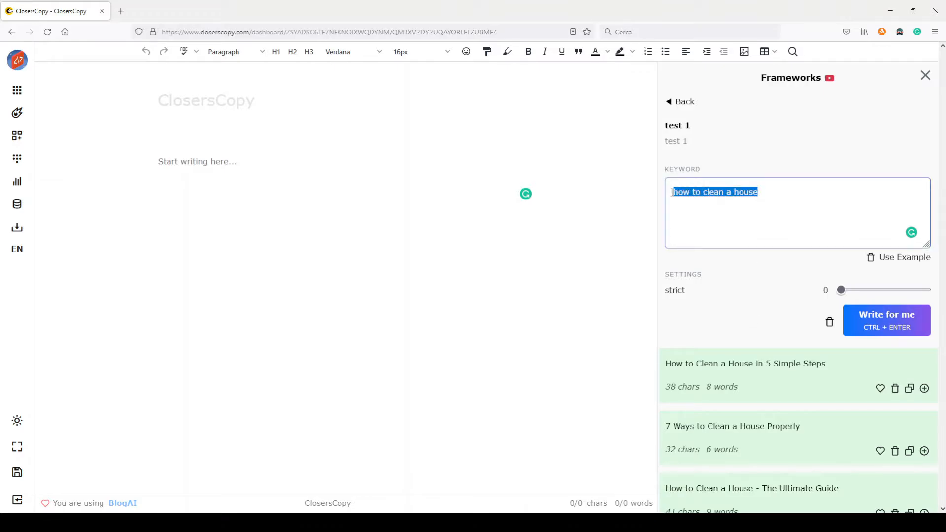
scroll(734, 291, down, 3)
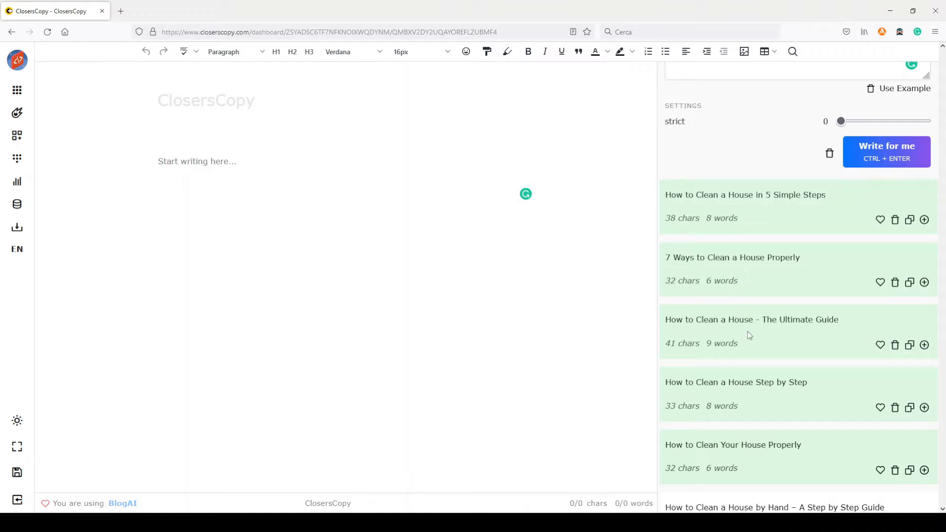
scroll(747, 331, up, 4)
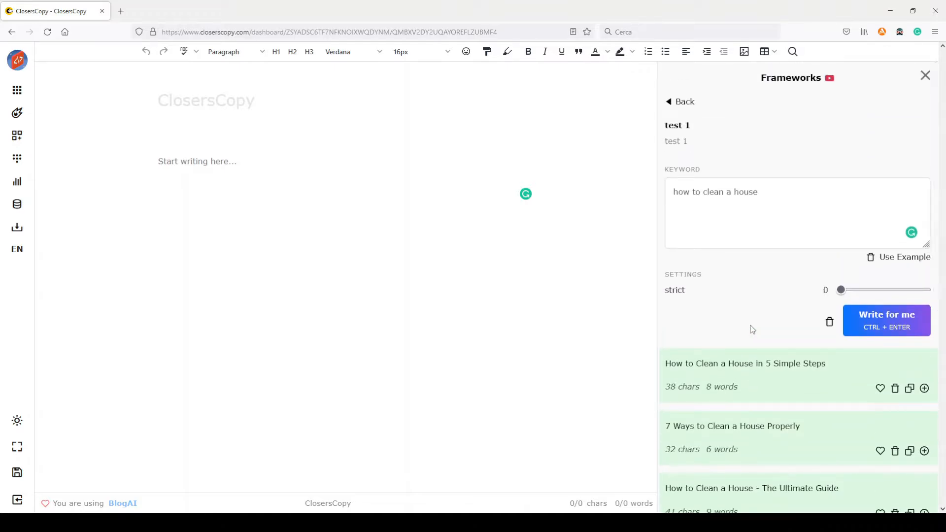
click(671, 106)
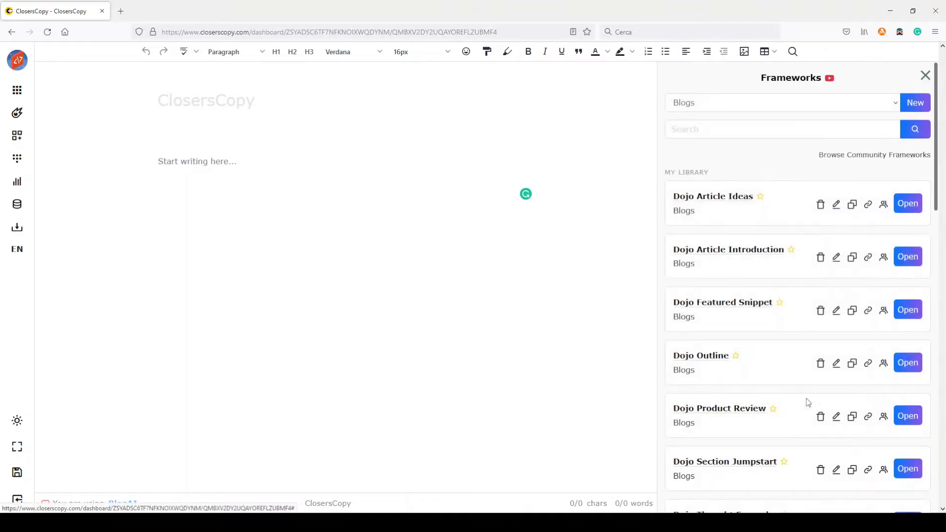
Step: Open the "test 1" framework for editing and replace its whole instruction with the copied headline-and-intro examples
scroll(789, 374, down, 10)
scroll(789, 371, down, 1)
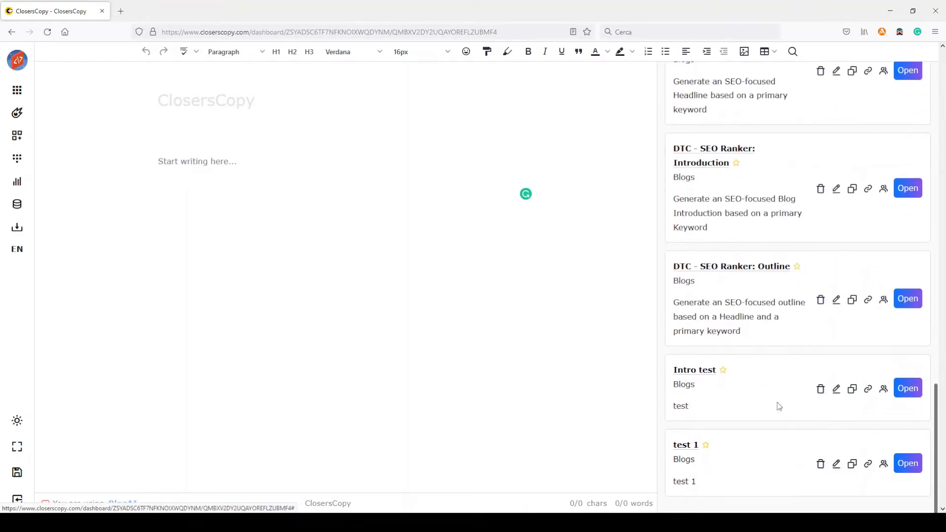
click(836, 464)
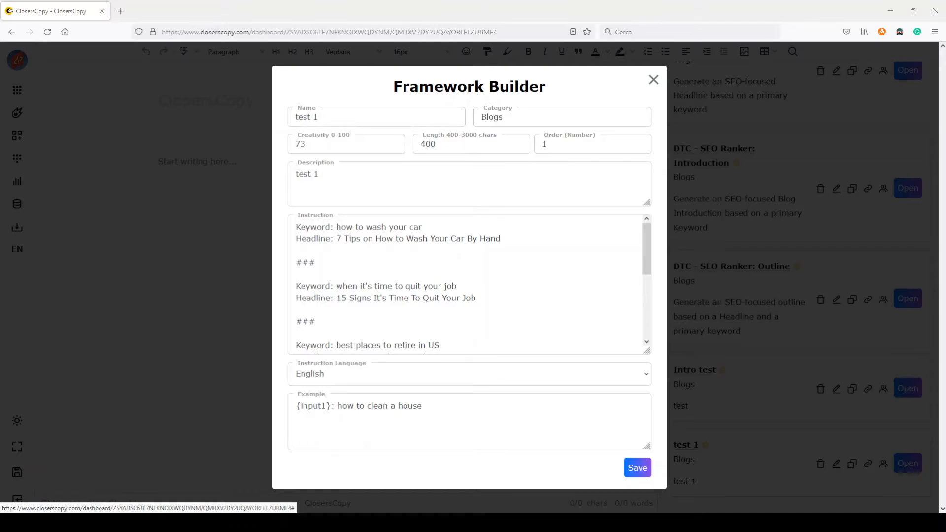
drag(296, 227, 570, 468)
key(BackSpace)
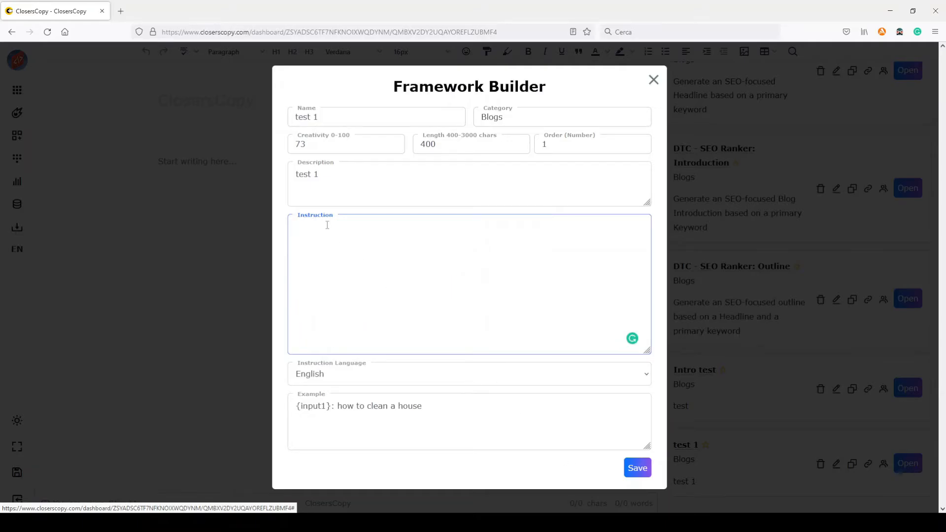
key(ctrl+v)
scroll(471, 282, up, 15)
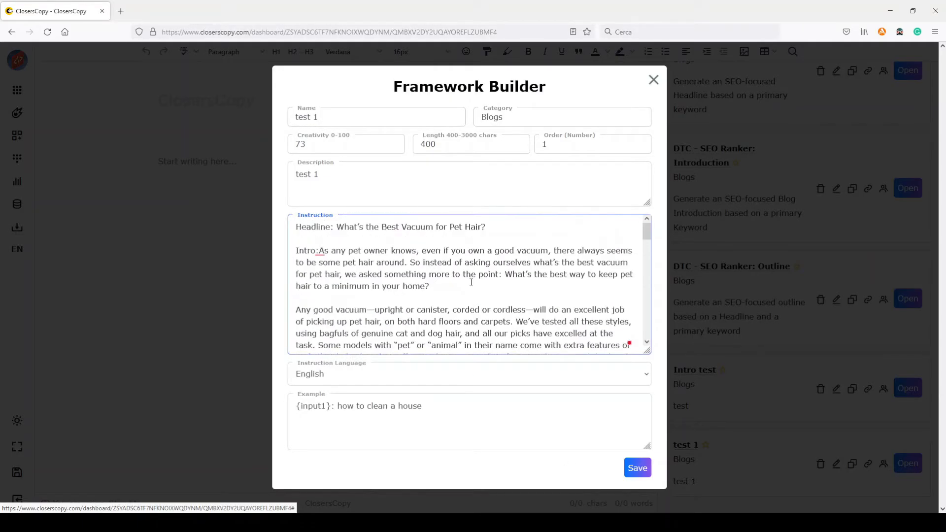
Step: Accept the grammar suggestions in the instruction: space after the first "Intro:", "secondary combustion" and "budget-friendly" without "a", and "off-gassing"
mouse_move(323, 254)
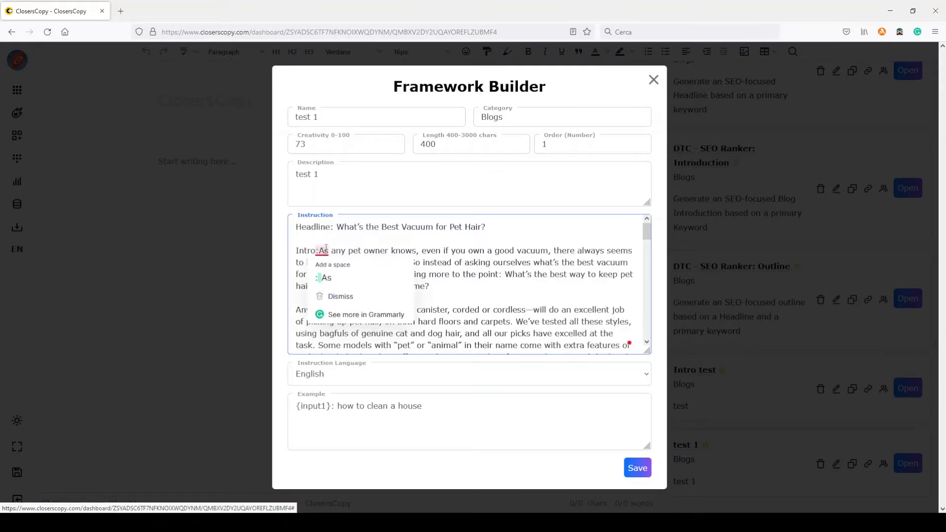
click(330, 272)
scroll(335, 276, down, 10)
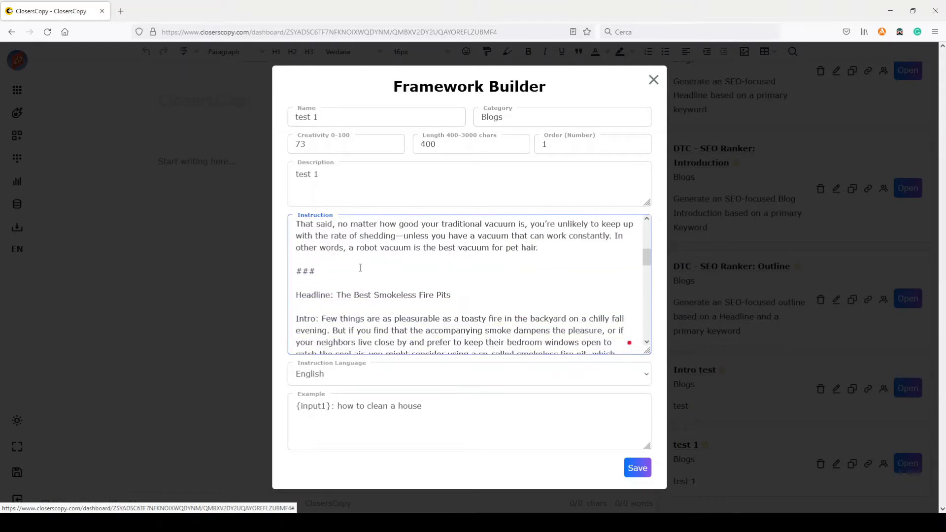
scroll(345, 293, down, 8)
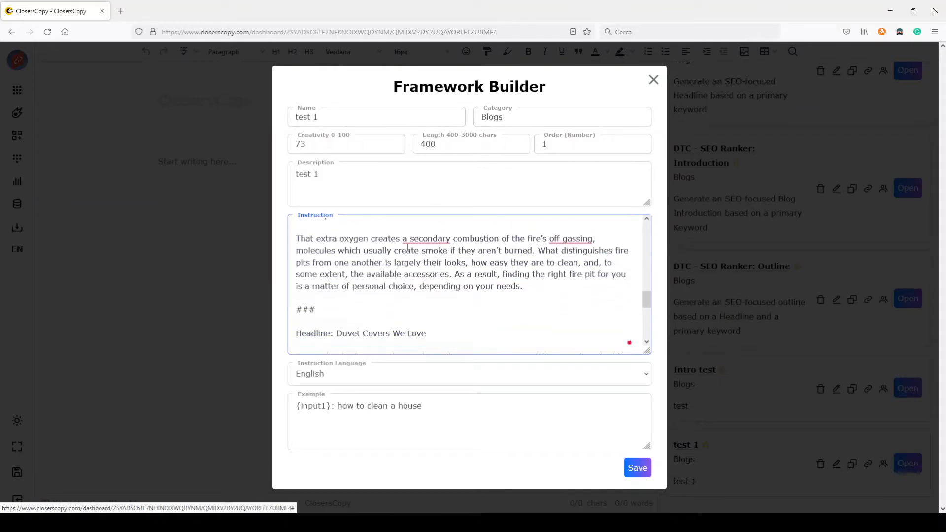
mouse_move(420, 238)
click(423, 265)
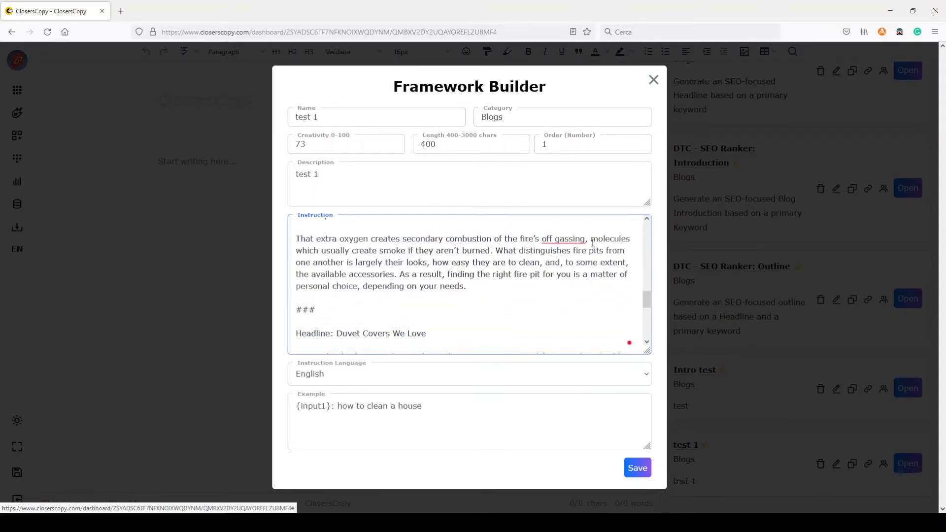
mouse_move(591, 242)
click(566, 263)
scroll(553, 252, down, 5)
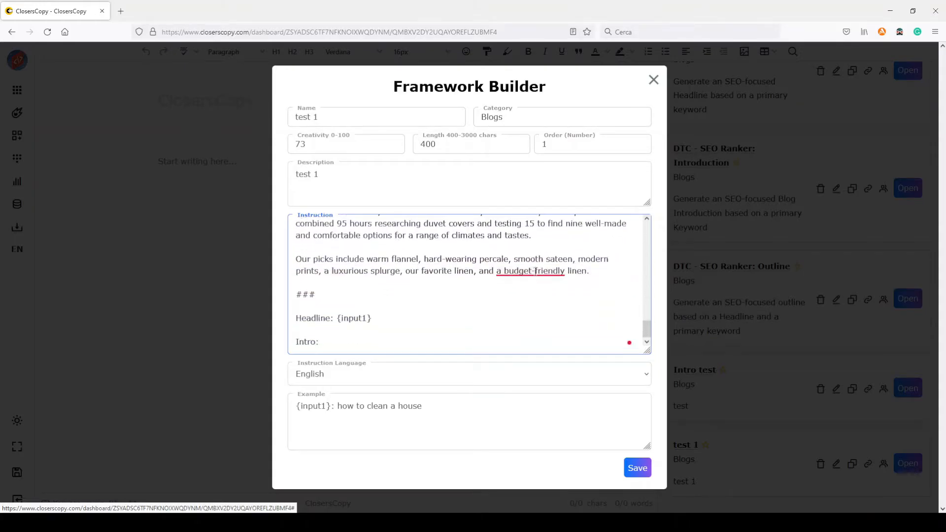
mouse_move(534, 270)
click(536, 288)
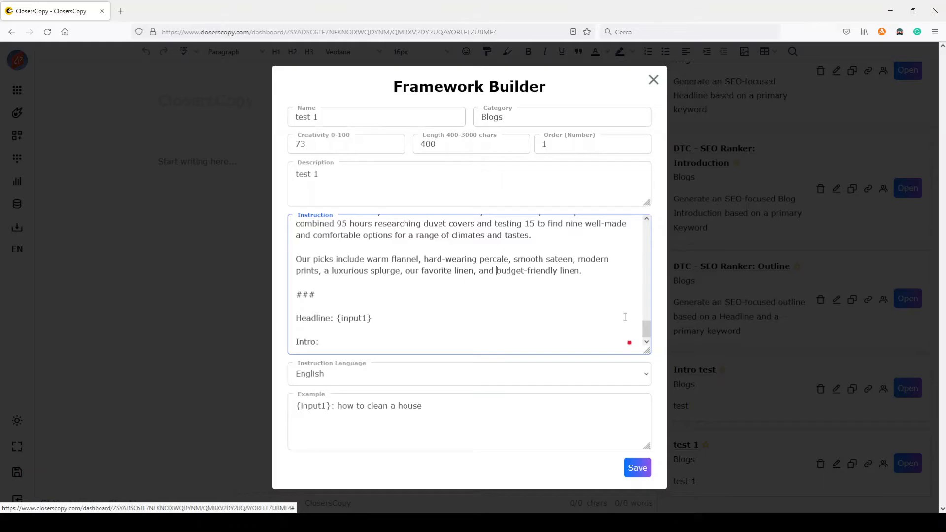
Step: Check the "Headline:" label and its colon in every example and in the closing {input1} block of the instruction
drag(646, 329, 653, 225)
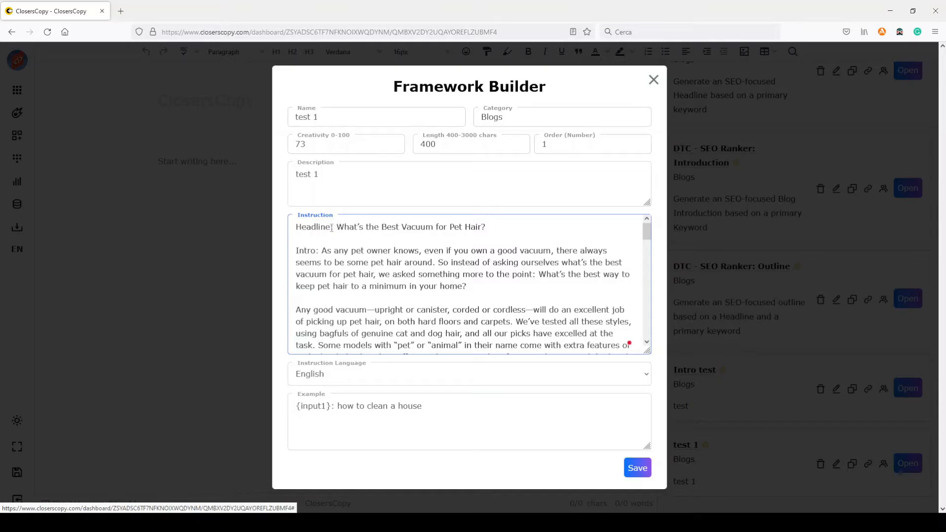
scroll(321, 252, down, 3)
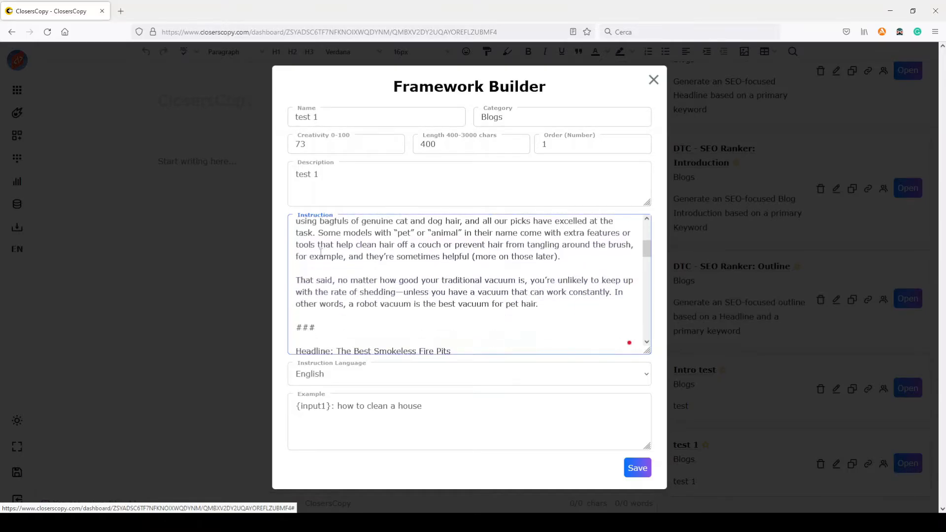
scroll(321, 253, down, 3)
drag(333, 239, 331, 239)
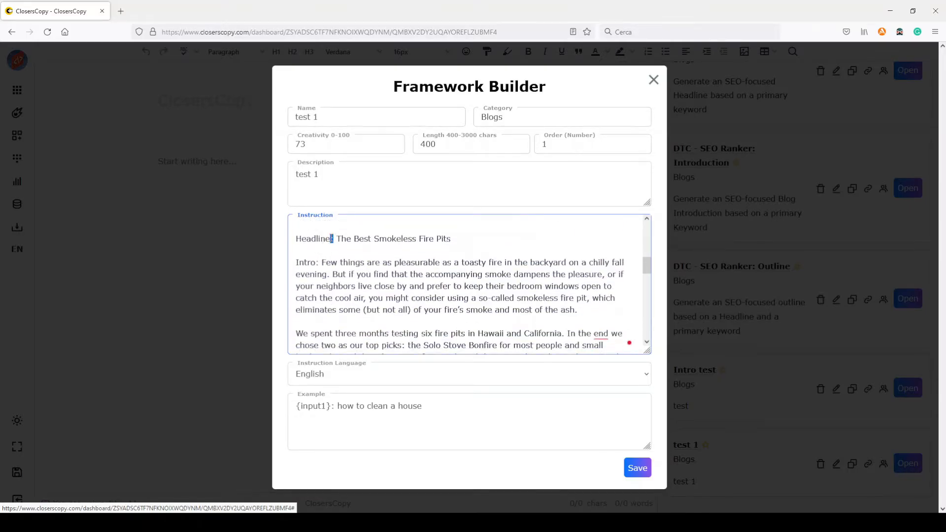
scroll(349, 259, down, 6)
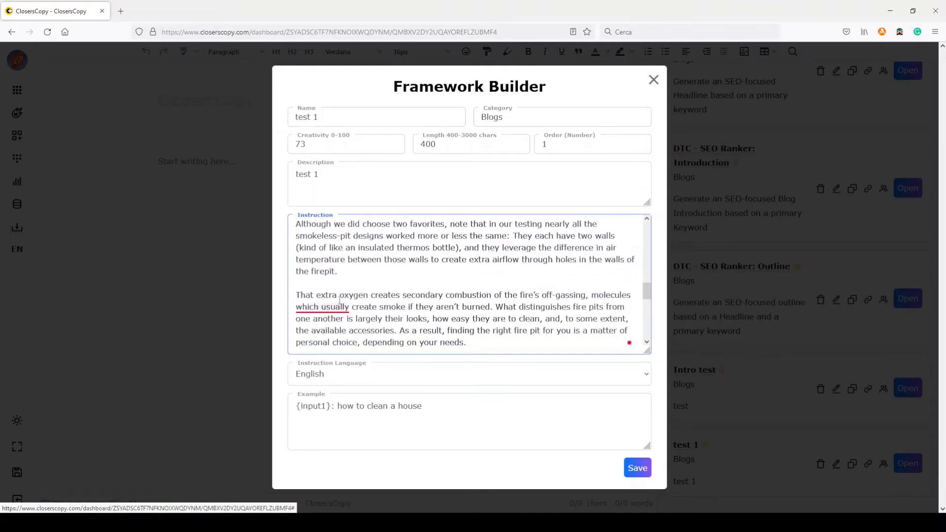
drag(335, 277, 326, 277)
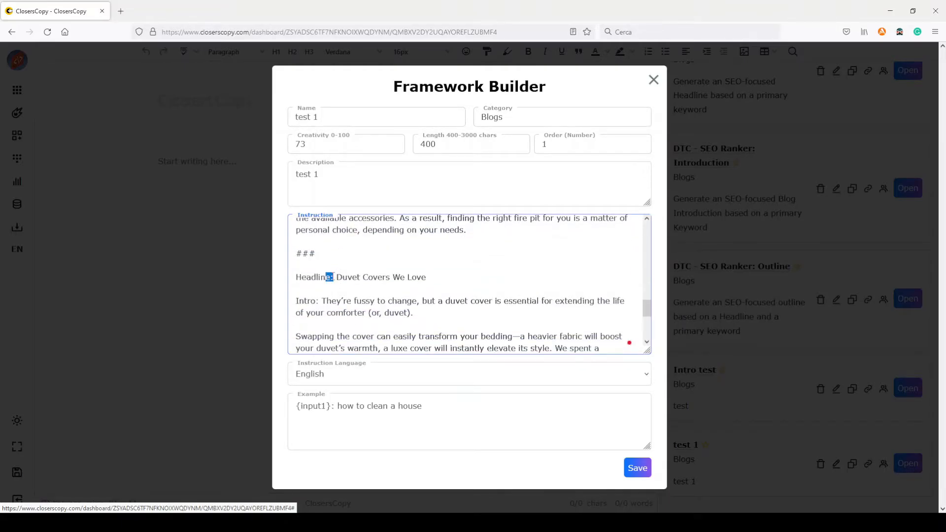
click(335, 277)
scroll(335, 277, down, 4)
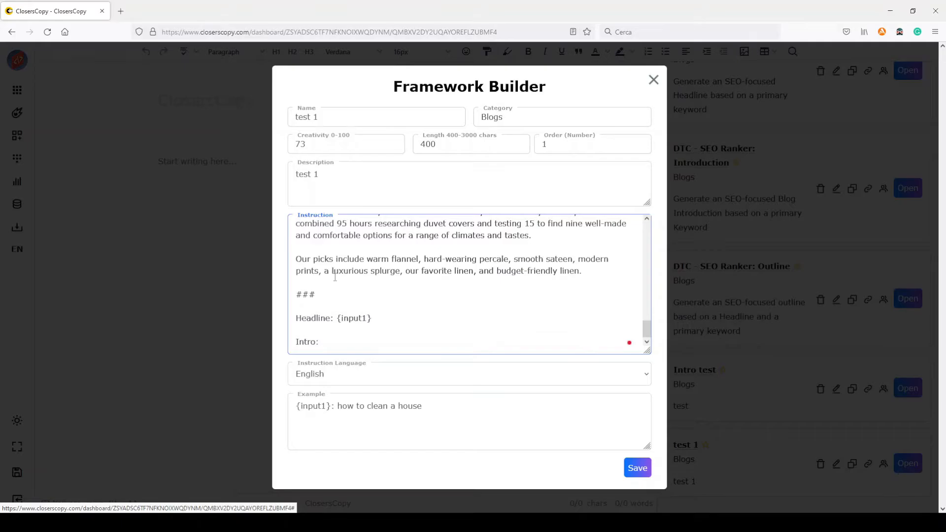
drag(335, 318, 331, 317)
Step: Check the ends of the vacuum and fire pit examples and the ### separators that follow them
scroll(389, 315, up, 3)
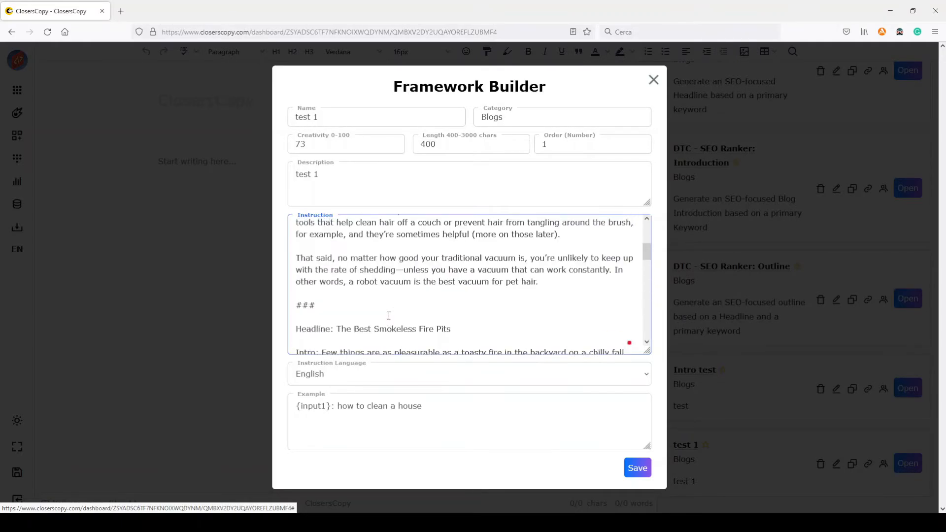
scroll(388, 316, up, 3)
scroll(353, 254, down, 5)
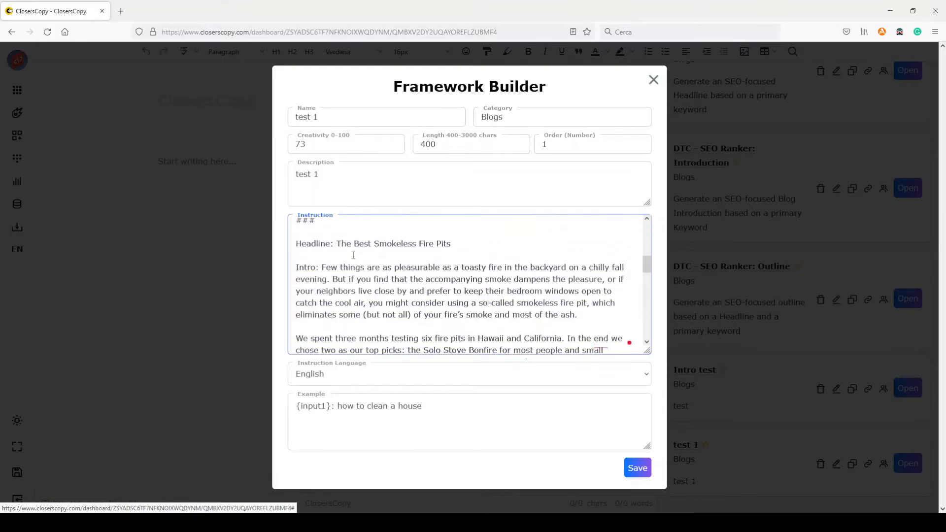
scroll(353, 255, up, 3)
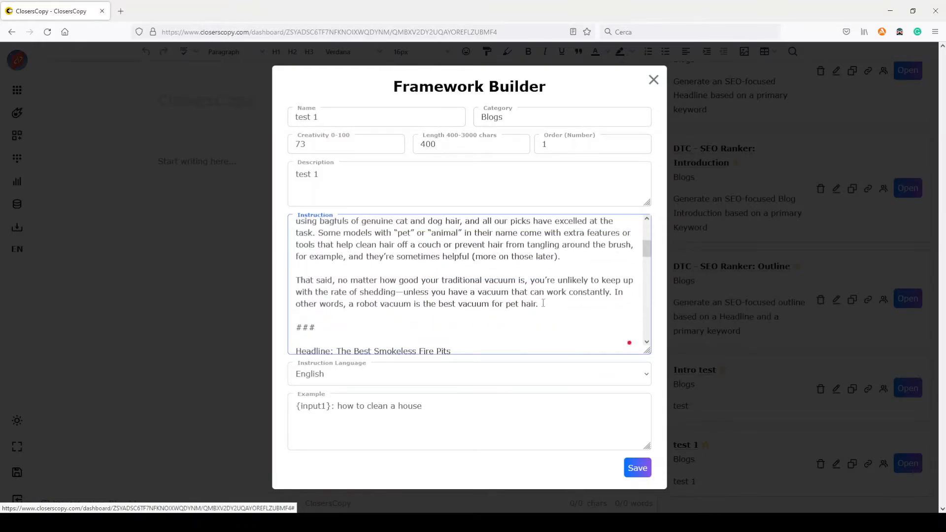
double_click(549, 321)
scroll(549, 320, down, 8)
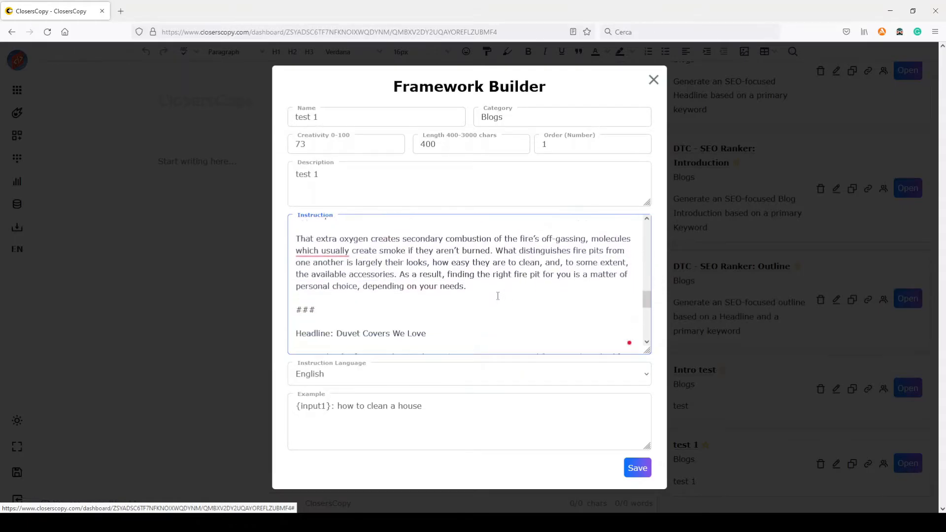
double_click(477, 311)
scroll(475, 300, down, 5)
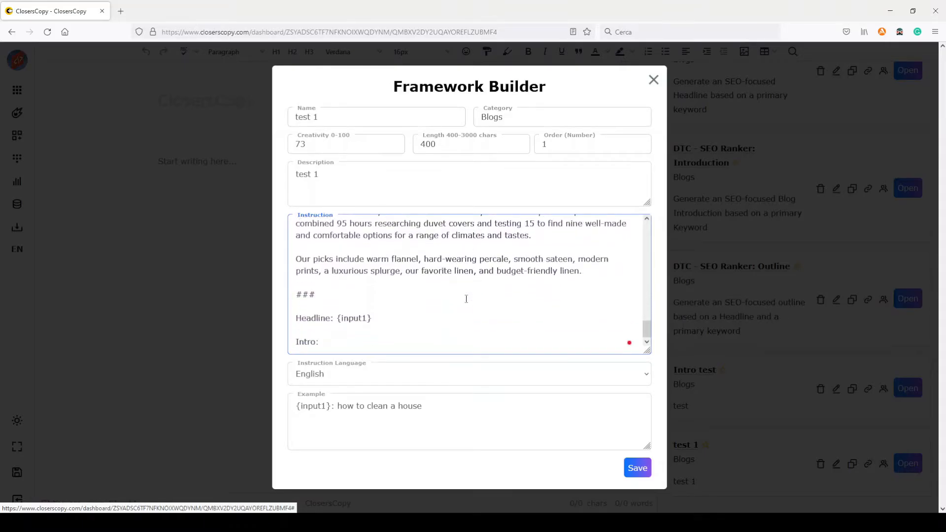
Step: Compare the Headline and Intro labels across the instruction's examples, down to the final empty "Intro:" prompt
scroll(466, 299, up, 6)
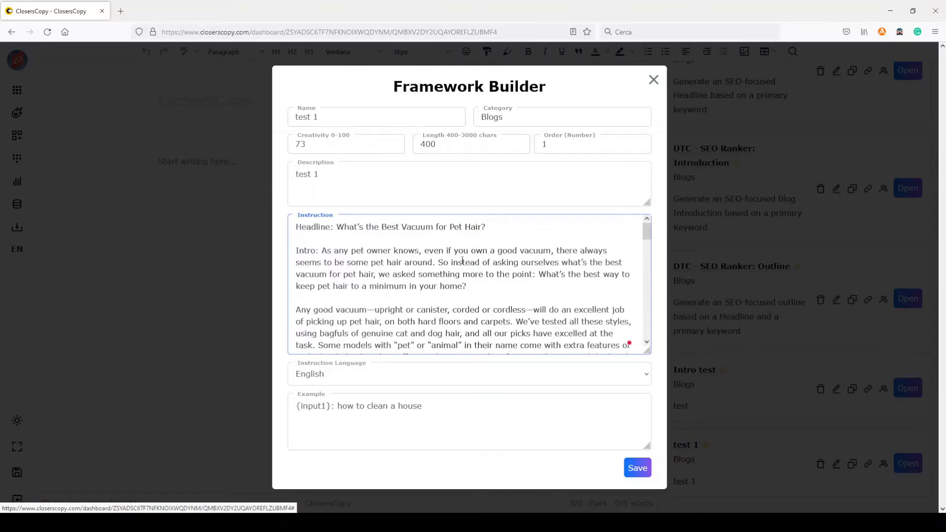
scroll(472, 267, down, 2)
scroll(434, 255, down, 3)
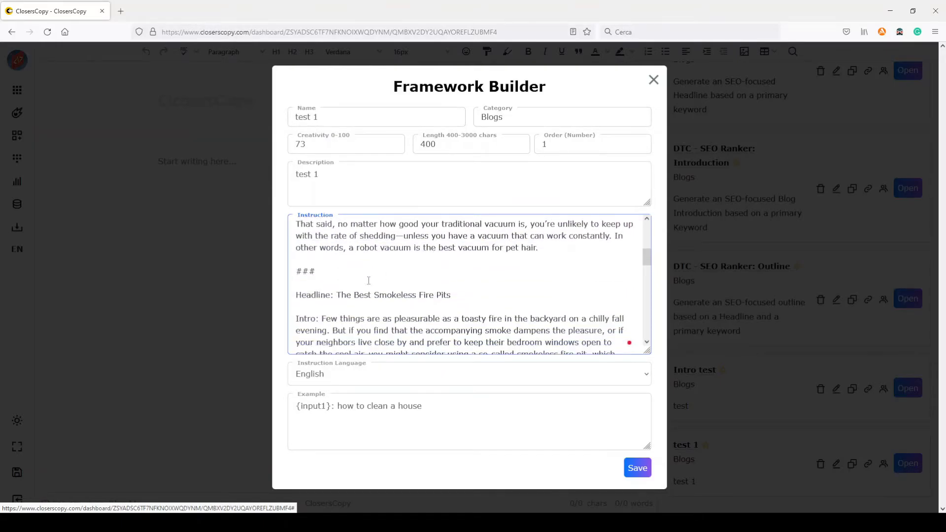
double_click(328, 294)
double_click(308, 318)
scroll(329, 311, down, 4)
scroll(329, 310, down, 5)
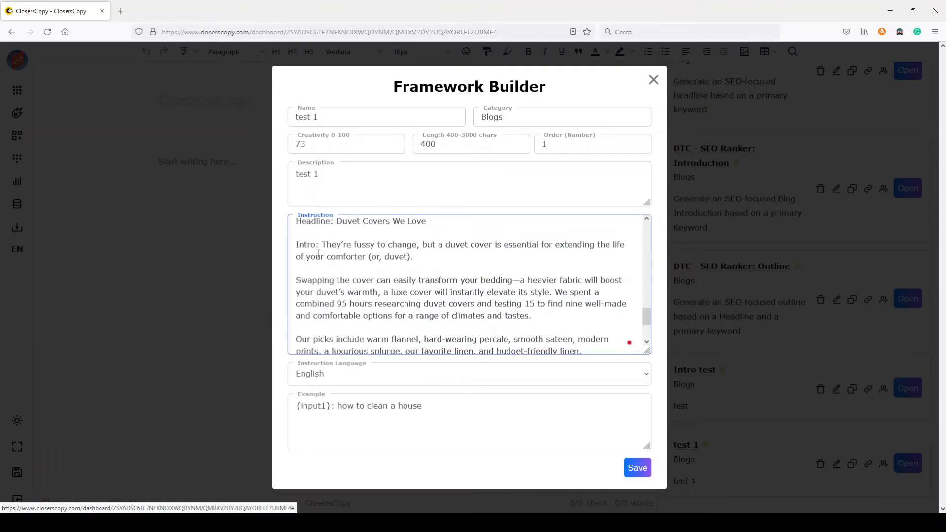
scroll(344, 272, down, 3)
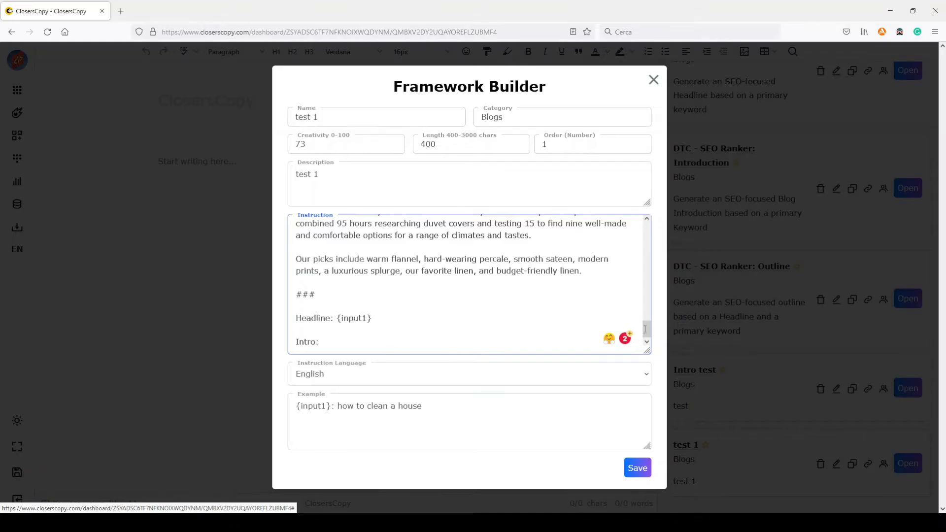
Step: Examine the vacuum example at the start of the instruction, from its headline through the opening intro paragraphs
drag(647, 328, 653, 228)
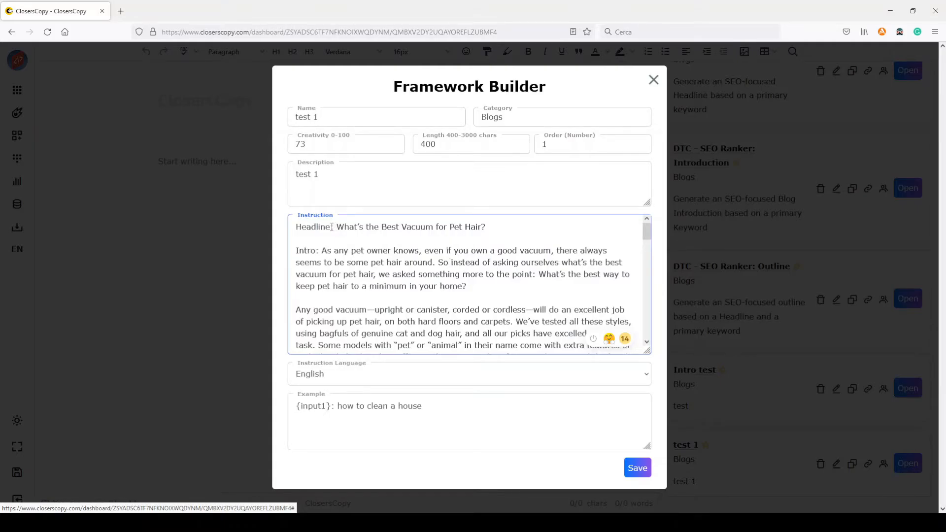
drag(294, 226, 443, 310)
scroll(451, 299, down, 3)
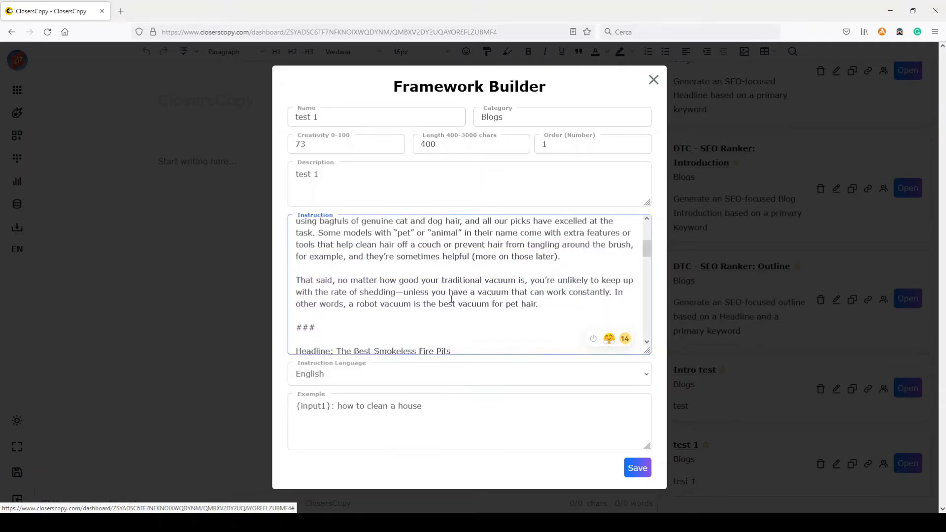
scroll(451, 299, up, 3)
scroll(480, 273, down, 2)
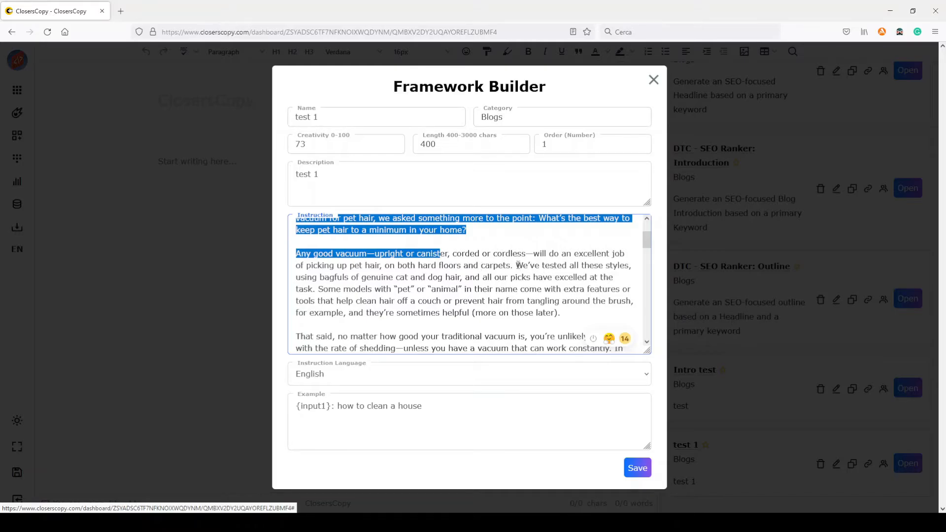
Step: Examine the product-testing claims in the vacuum, fire pit and duvet cover intros to compare their shared writing pattern
drag(516, 266, 634, 266)
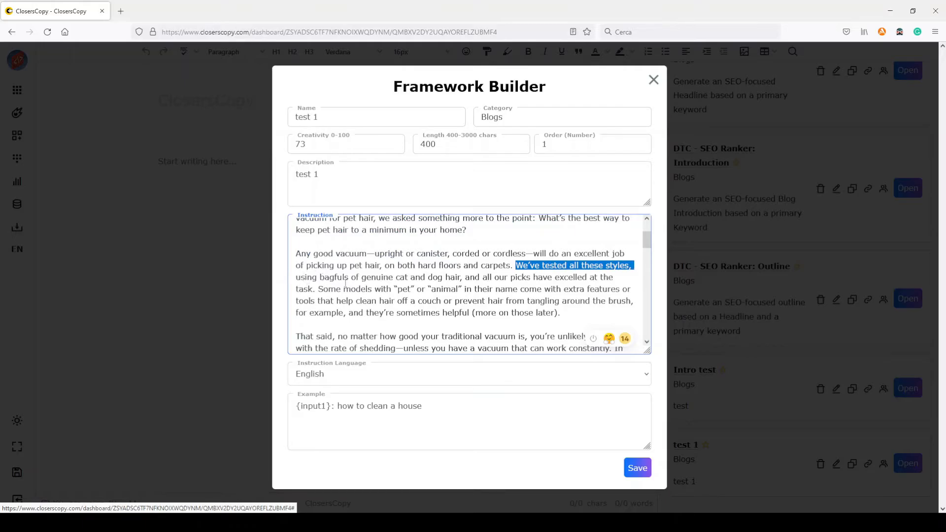
scroll(344, 284, down, 10)
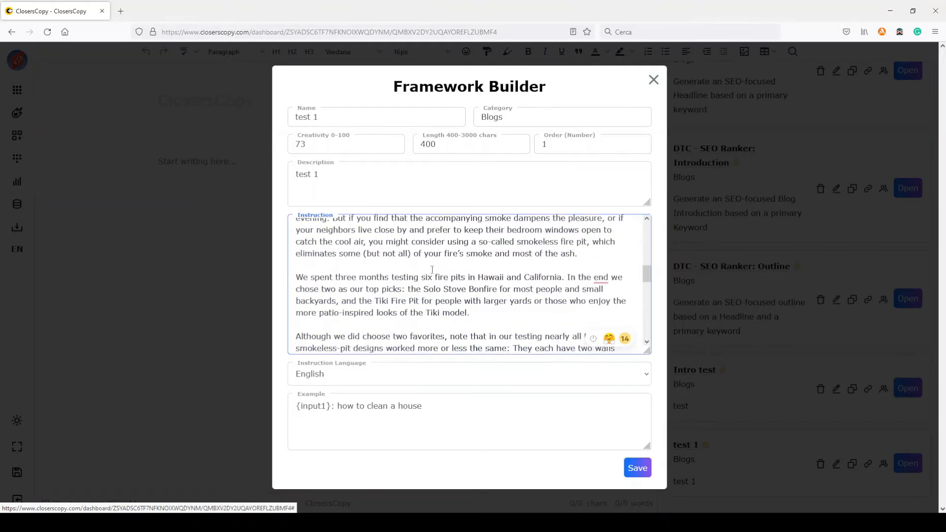
drag(297, 279, 471, 279)
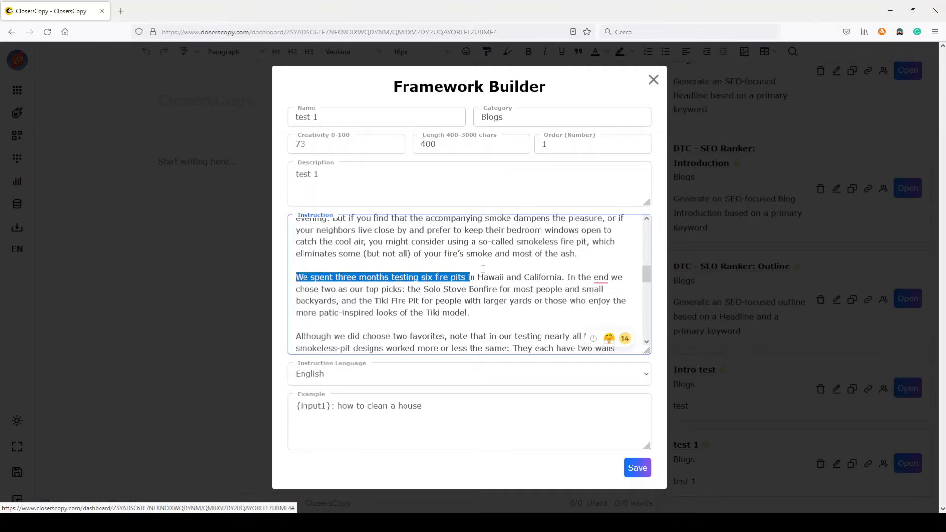
scroll(483, 269, down, 5)
scroll(492, 269, down, 4)
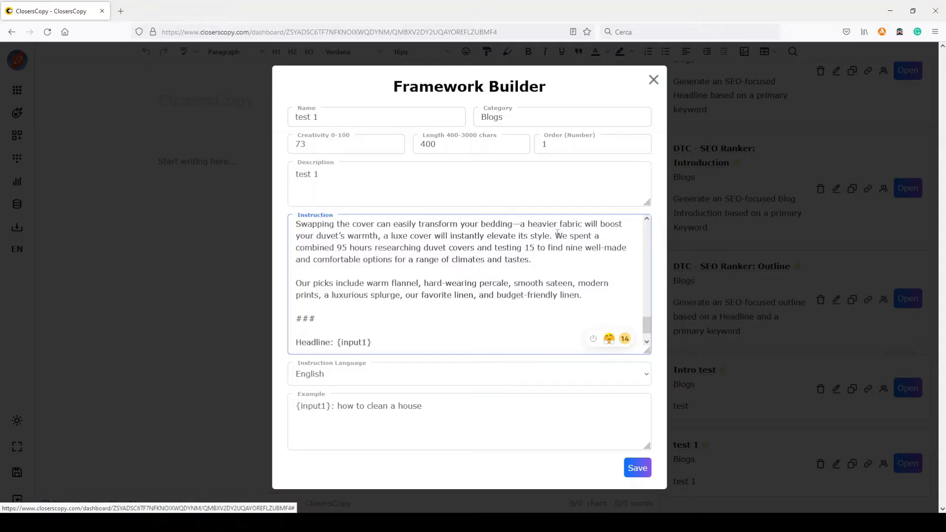
mouse_move(555, 235)
mouse_down()
mouse_move(582, 237)
mouse_move(589, 250)
mouse_move(486, 260)
mouse_move(469, 249)
mouse_move(545, 249)
mouse_up()
scroll(537, 261, down, 1)
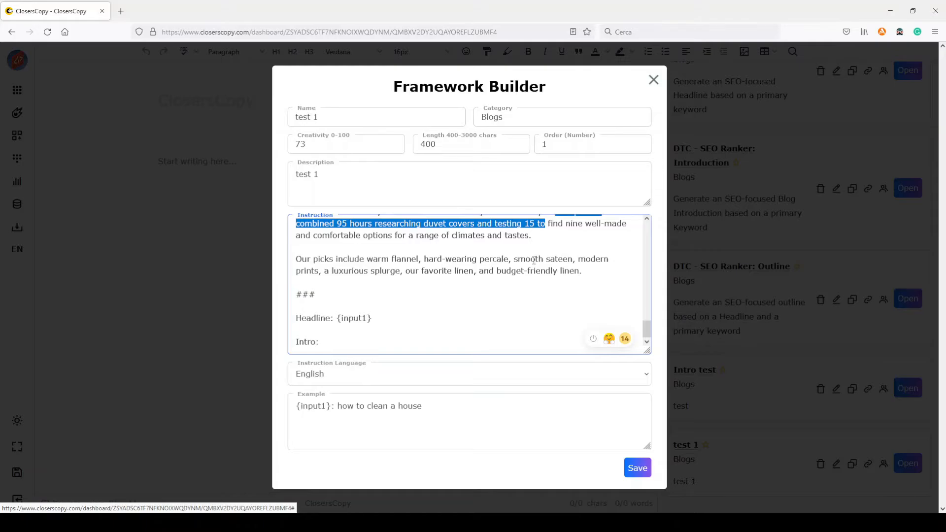
scroll(471, 238, up, 2)
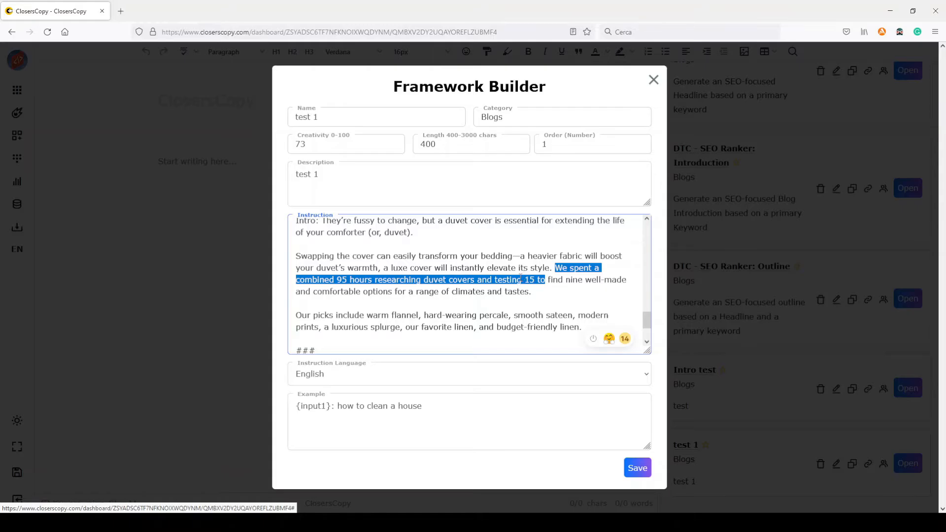
click(565, 269)
drag(555, 267, 535, 279)
Step: Set the test 1 framework's output length to 1000 characters and save the framework
double_click(429, 147)
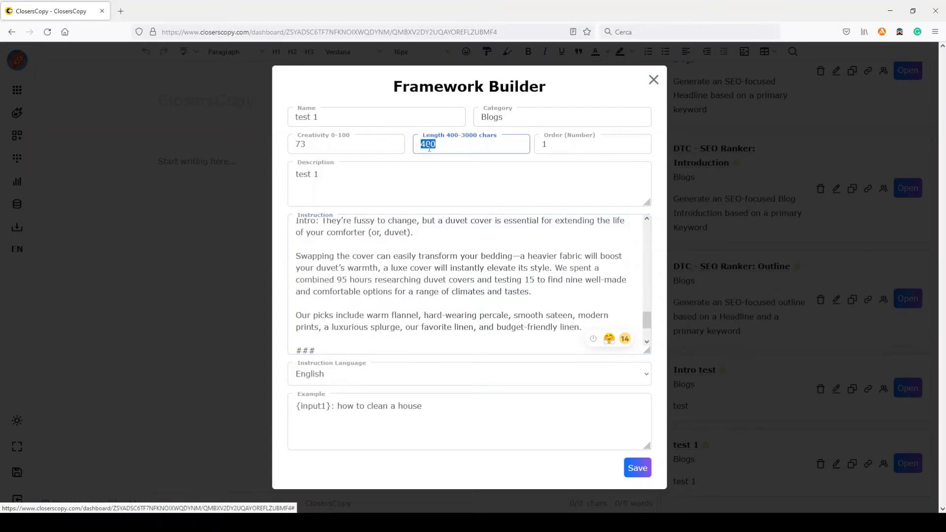
text(1000)
click(447, 173)
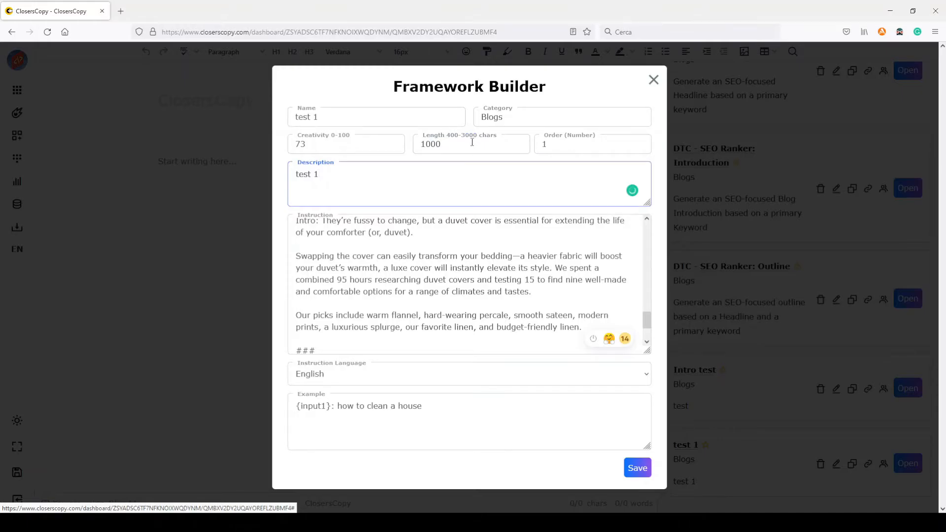
click(445, 142)
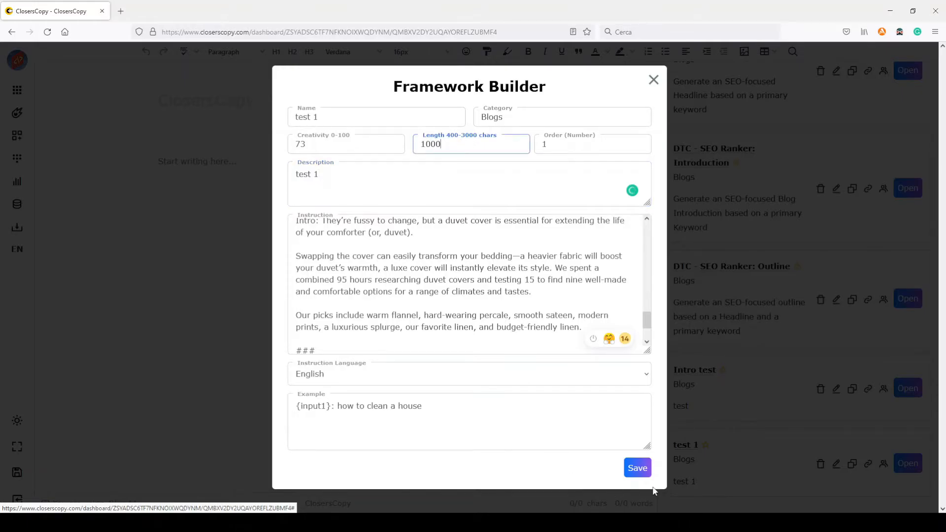
click(641, 468)
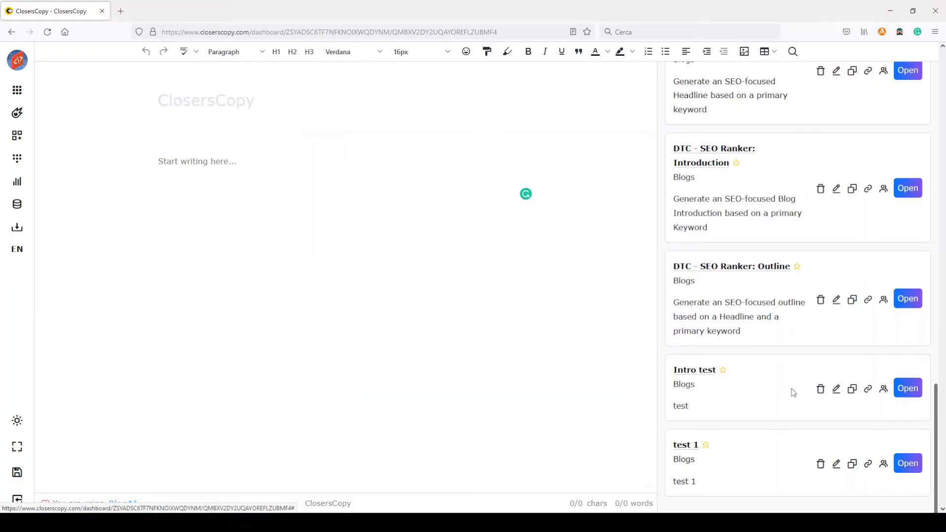
Step: Open the test 1 framework and generate intros from the example headline "how to clean a house" with creativity set to 0
click(907, 463)
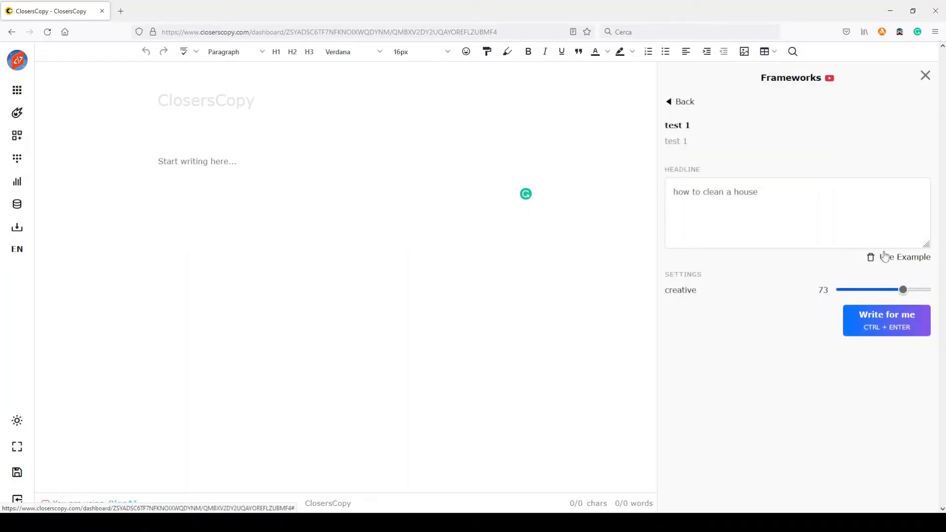
click(909, 263)
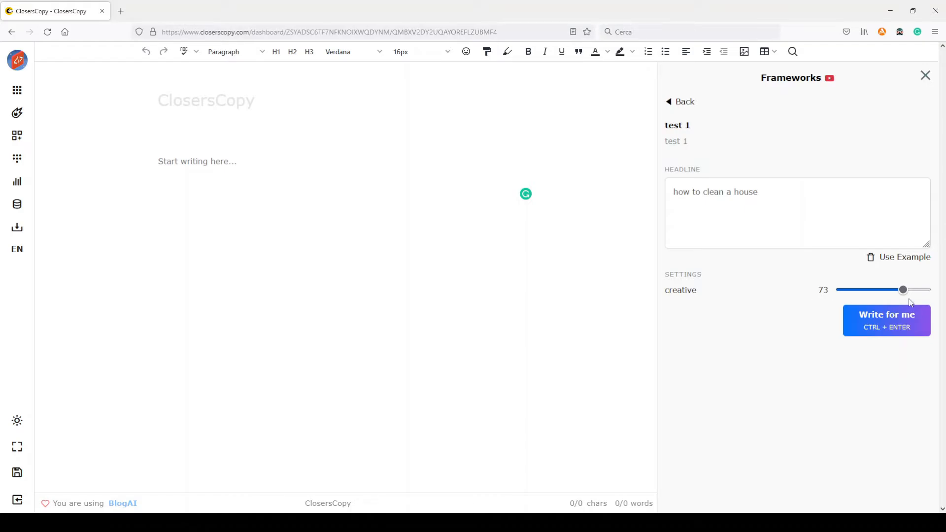
drag(903, 291, 842, 292)
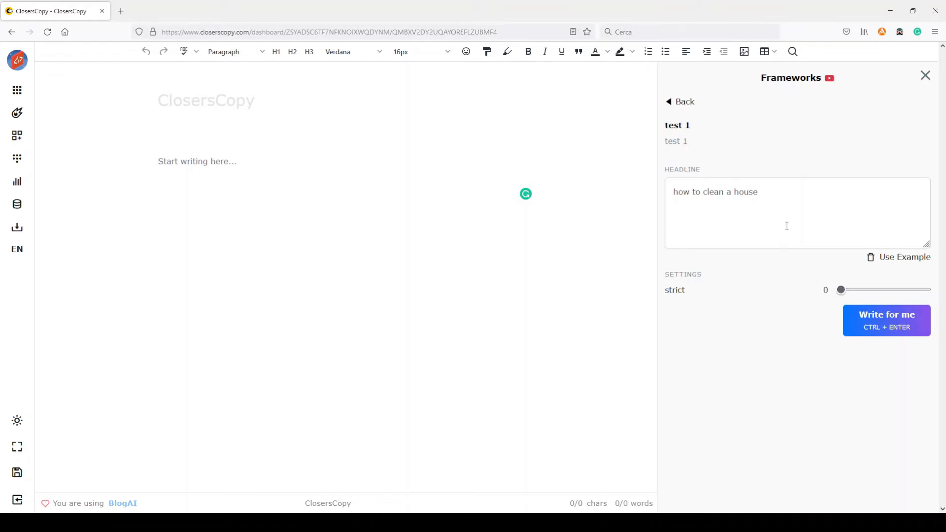
click(878, 321)
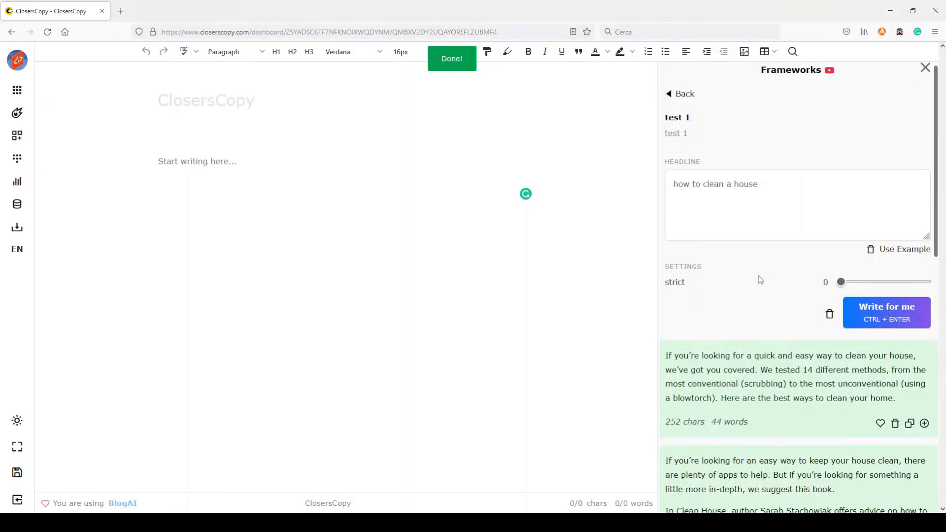
Step: Examine the first two generated house-cleaning intros for testing claims like those in the instruction's examples
scroll(758, 276, down, 3)
scroll(759, 274, down, 7)
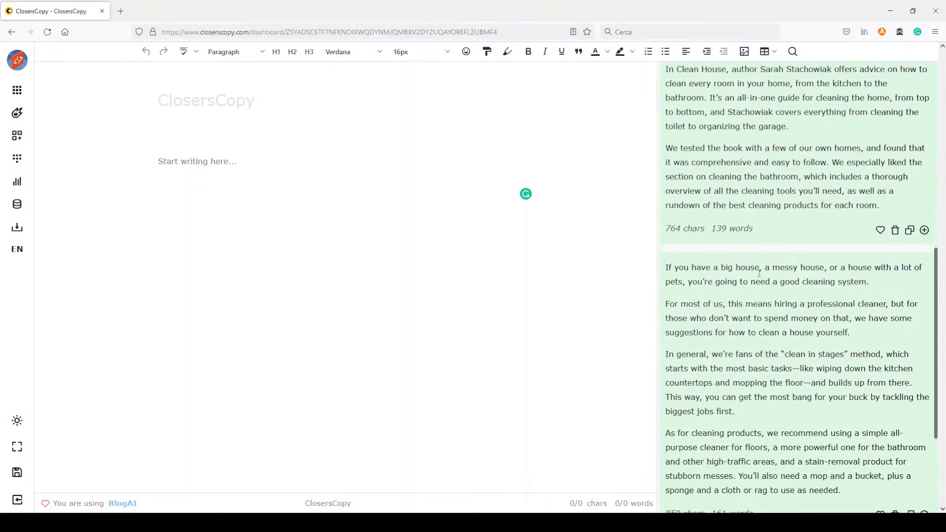
scroll(758, 273, down, 2)
scroll(758, 276, up, 12)
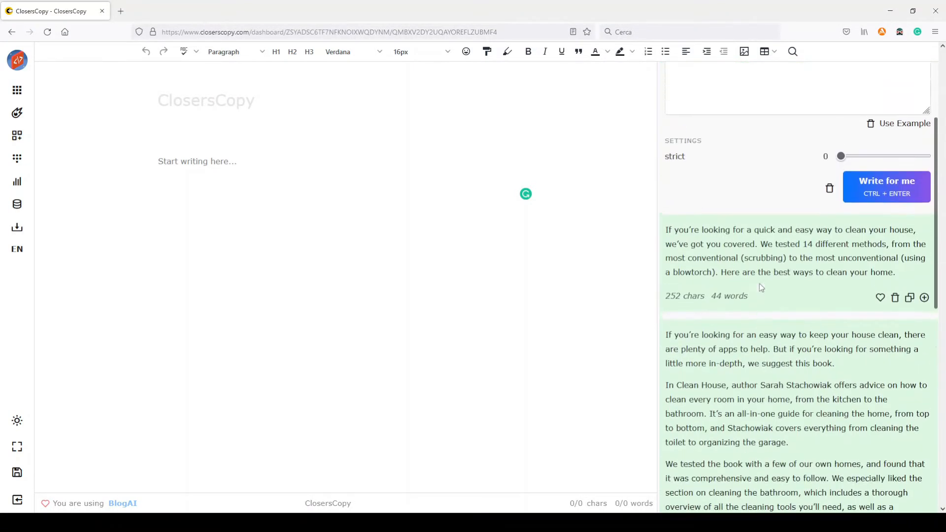
scroll(756, 291, down, 3)
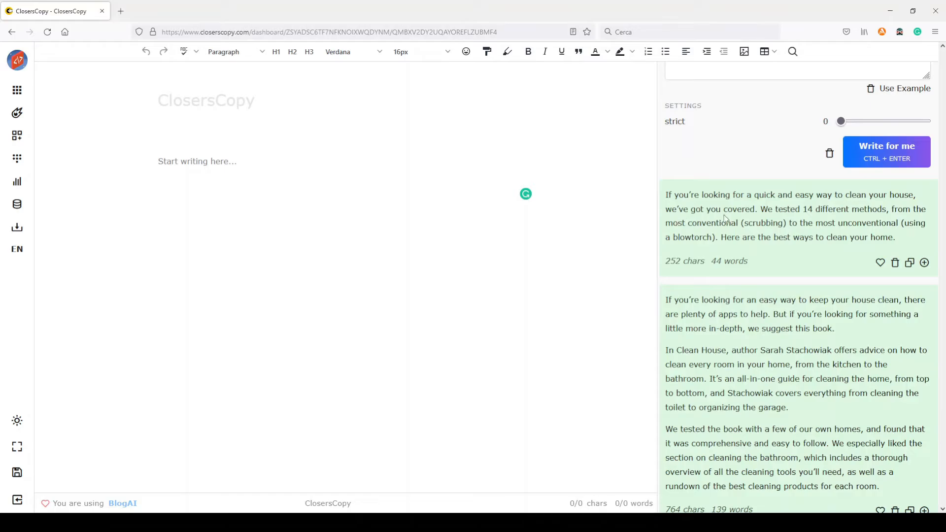
drag(759, 209, 845, 207)
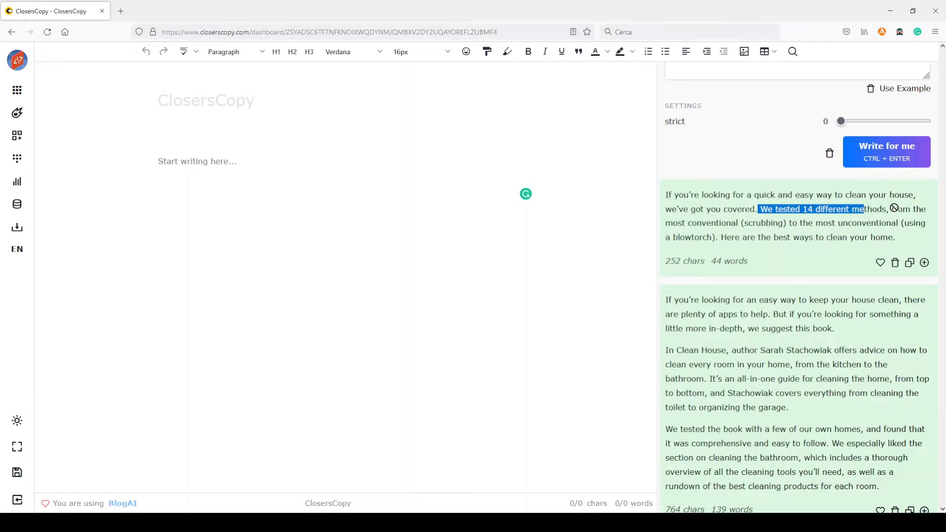
scroll(778, 274, down, 2)
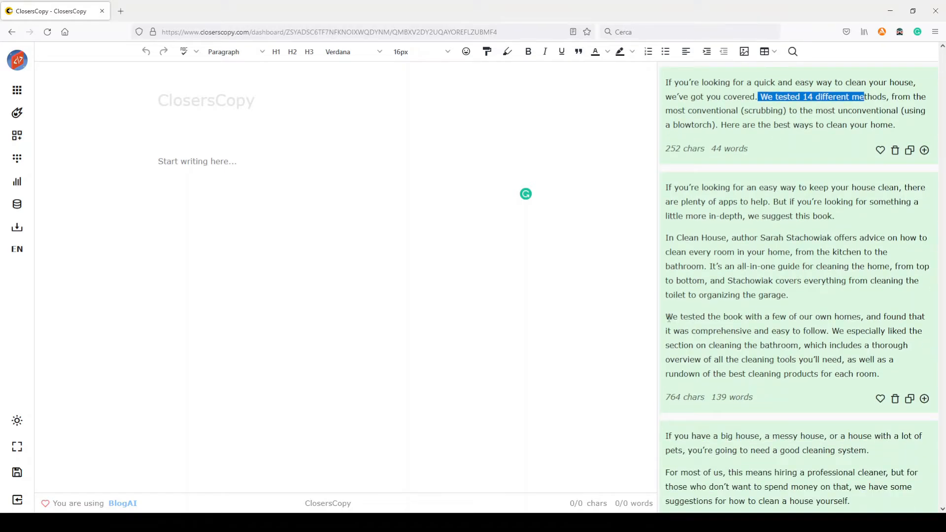
drag(669, 318, 863, 316)
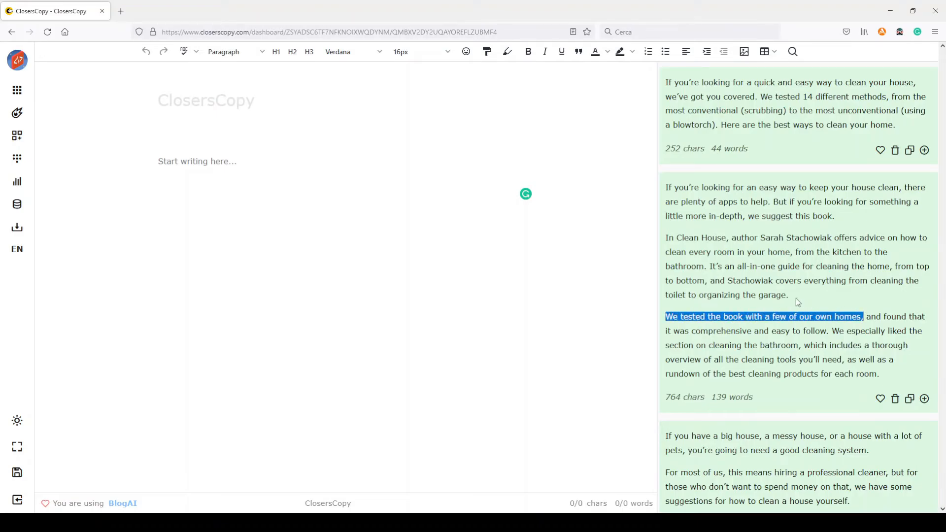
Step: Examine the third and fourth generated intros, checking their structure and any claim about tested cleaning methods
scroll(796, 301, down, 6)
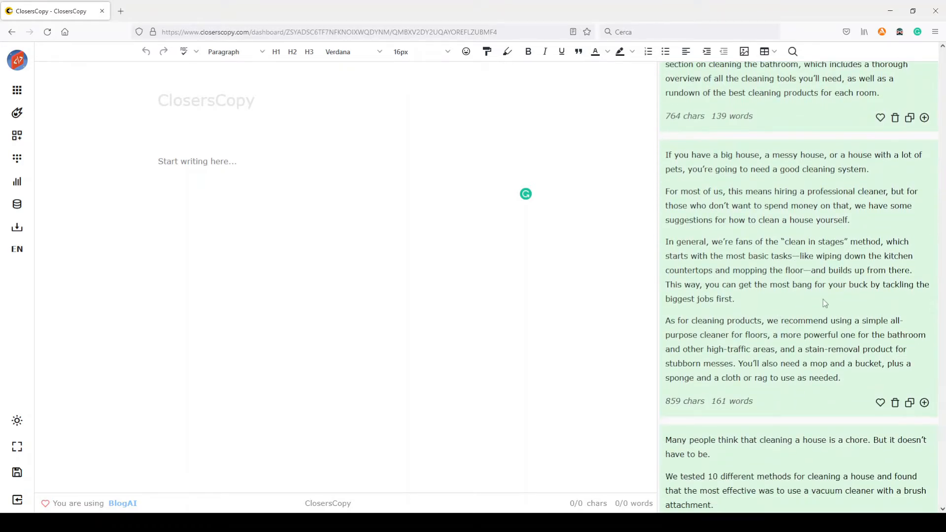
scroll(804, 296, down, 1)
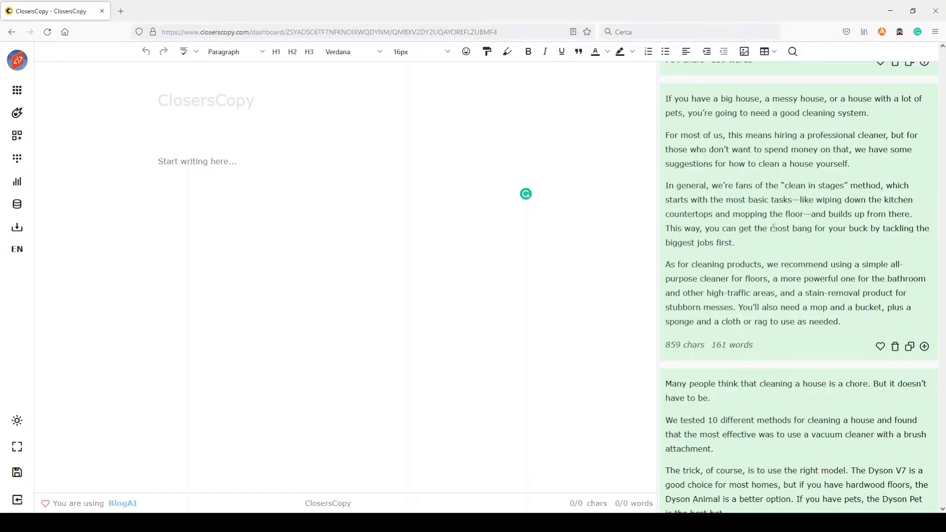
scroll(773, 230, up, 1)
scroll(773, 229, down, 2)
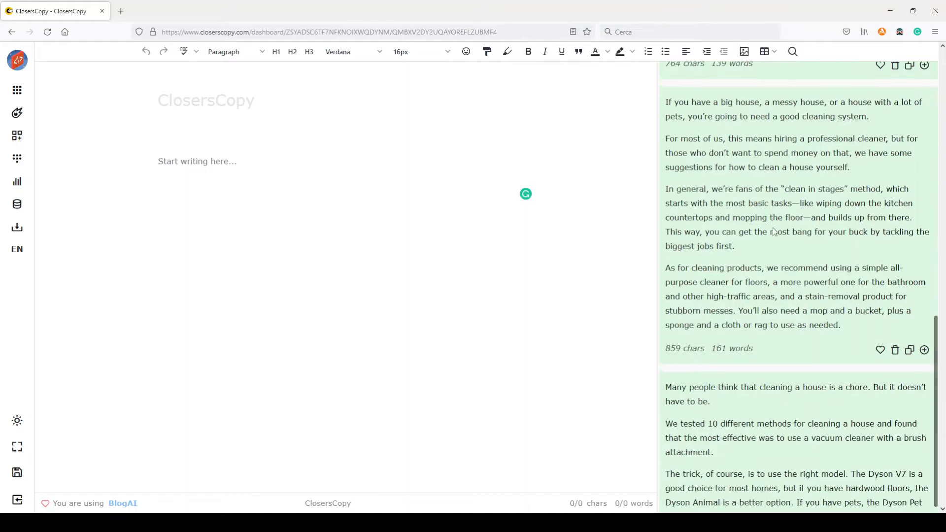
scroll(773, 229, down, 1)
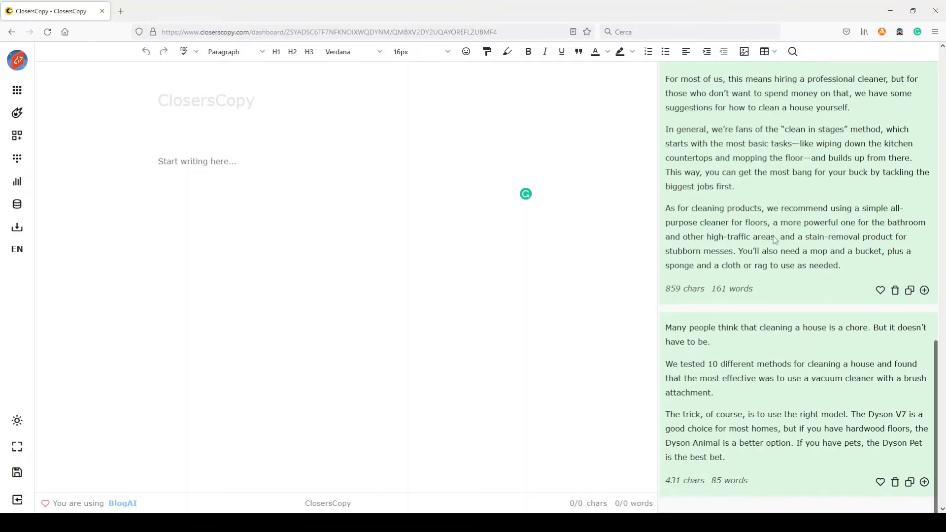
drag(668, 363, 800, 361)
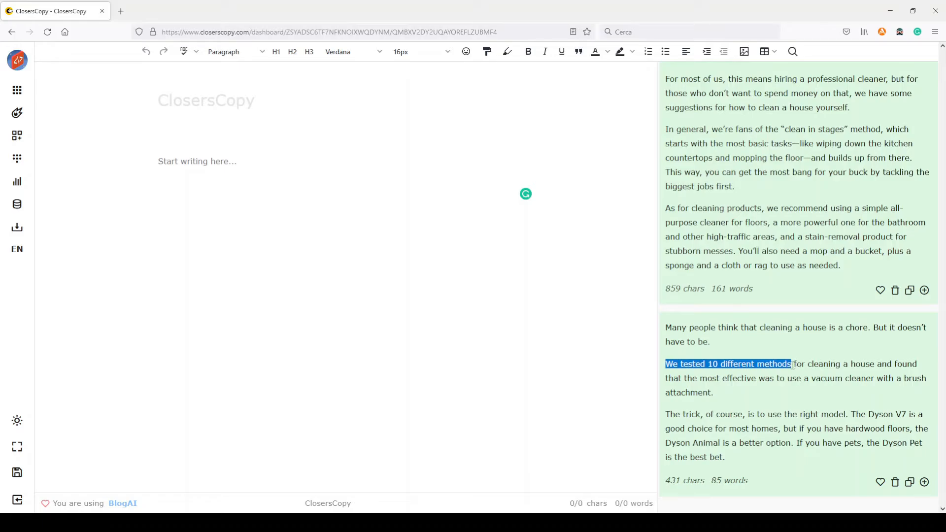
scroll(793, 367, up, 6)
scroll(793, 370, up, 4)
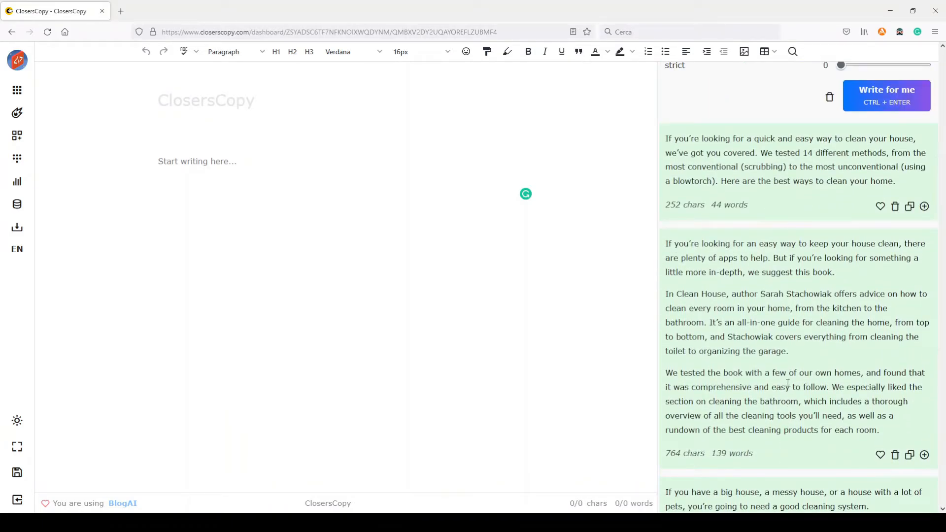
scroll(769, 375, up, 3)
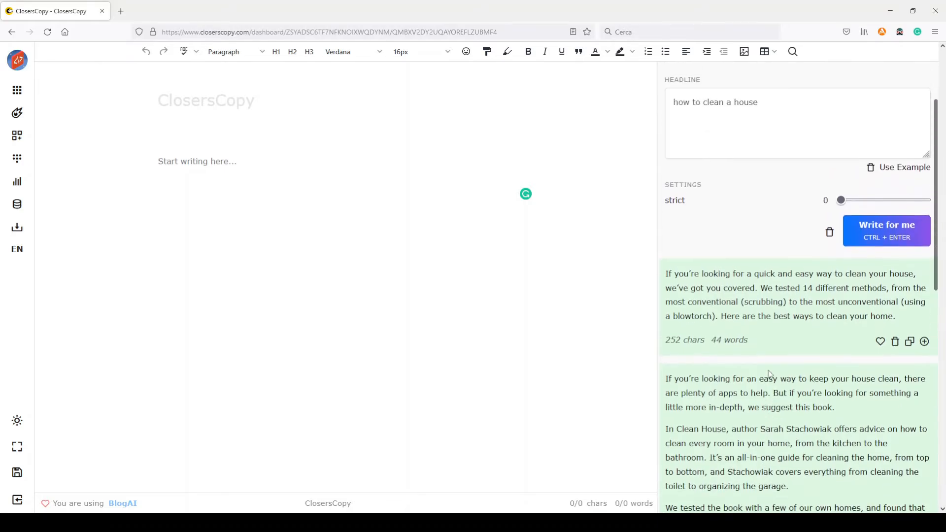
scroll(769, 375, up, 2)
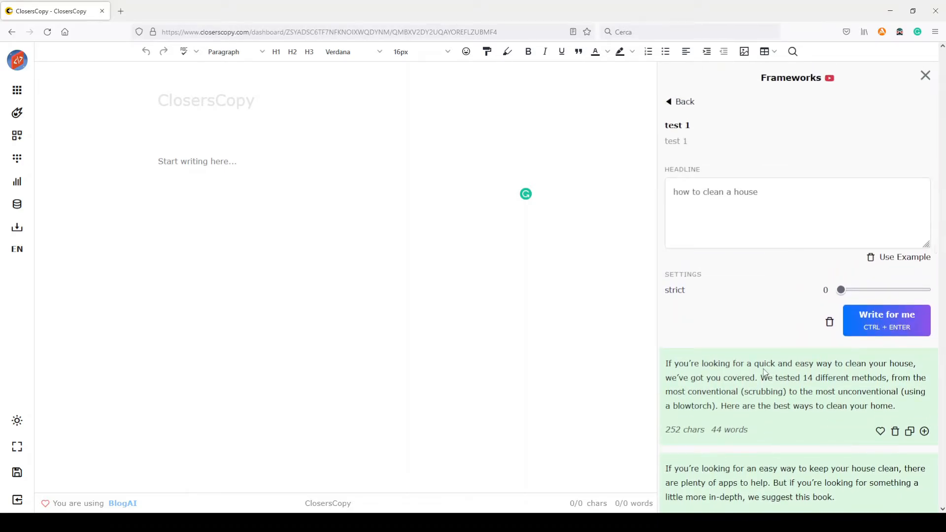
Step: Set the creativity to 30 and generate a new batch of intros for the same headline
scroll(765, 373, down, 3)
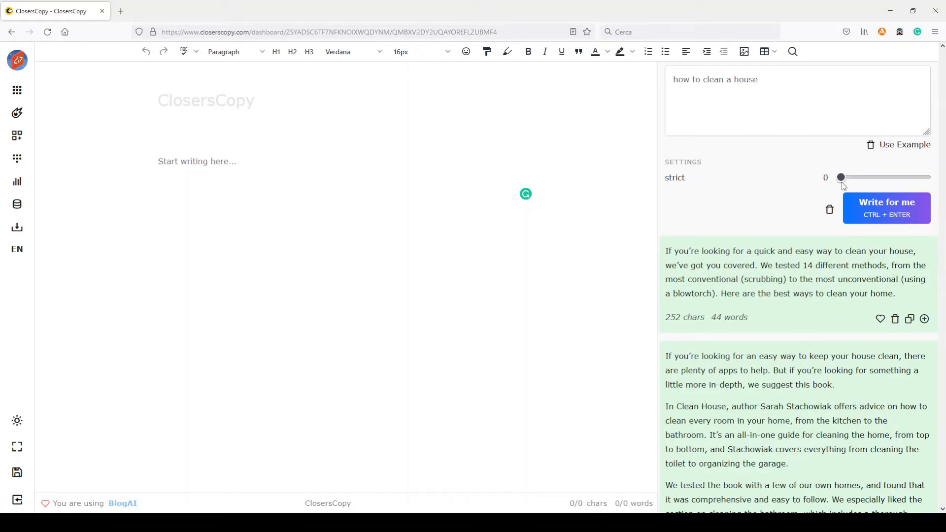
drag(841, 178, 868, 180)
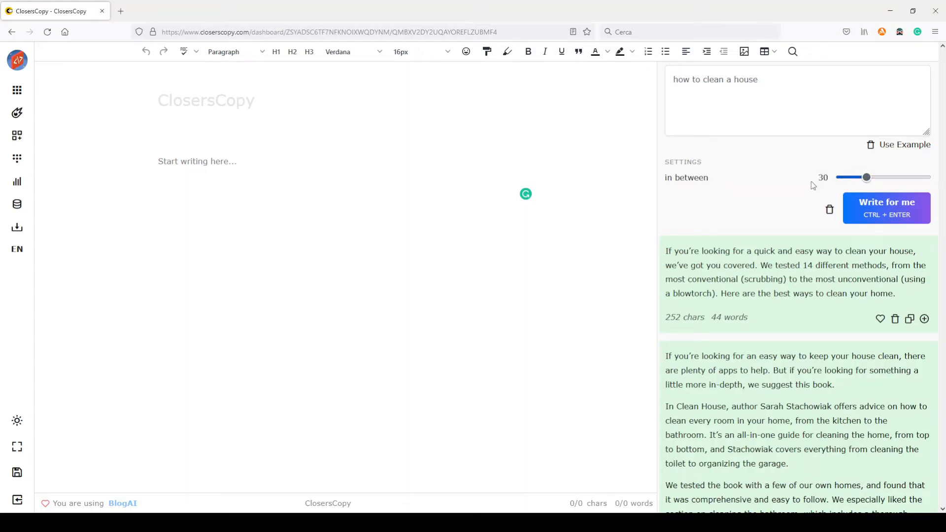
click(874, 210)
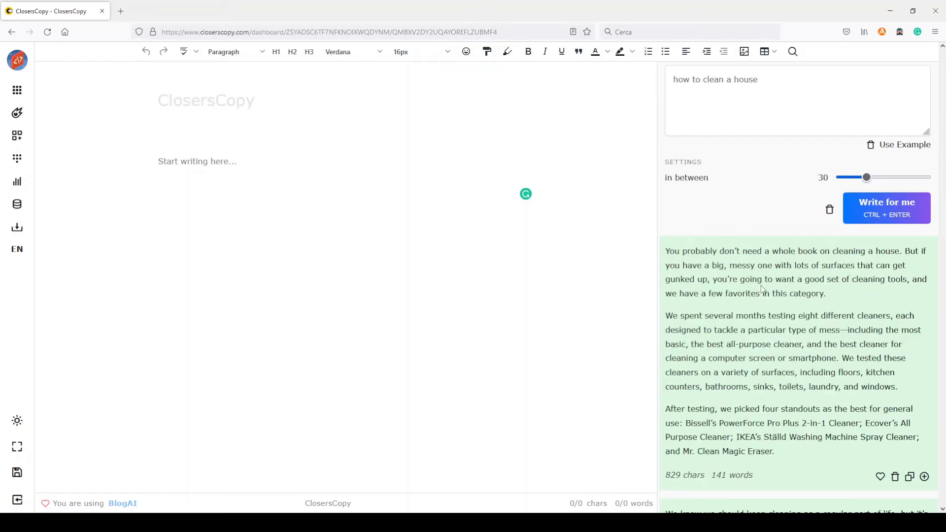
Step: Review the intros generated at creativity 30, from the cleaner-testing intro down to the basic cleaning tips one
scroll(762, 286, down, 2)
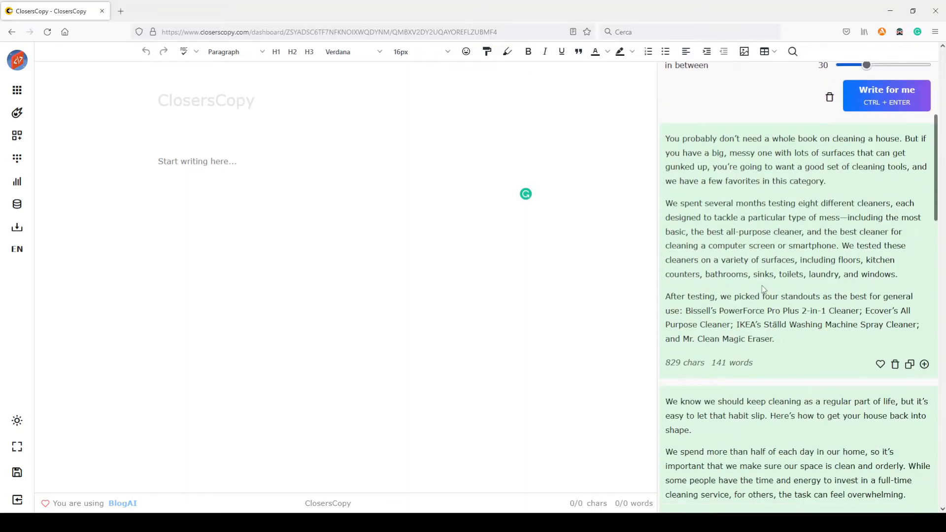
scroll(798, 231, up, 2)
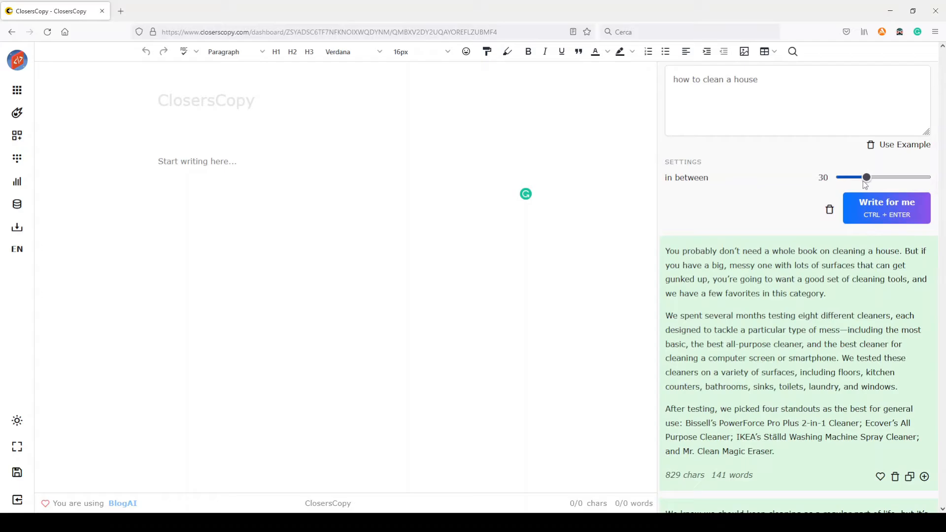
scroll(743, 264, down, 1)
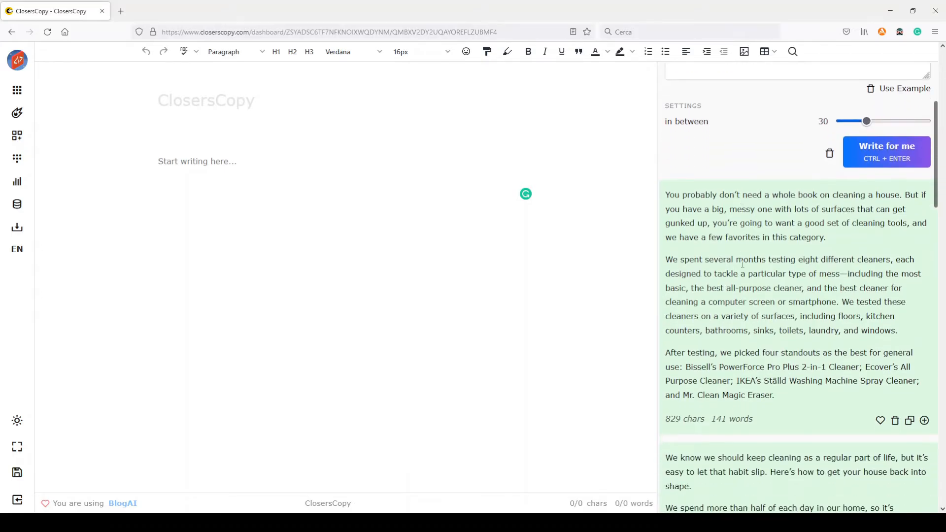
scroll(742, 264, down, 1)
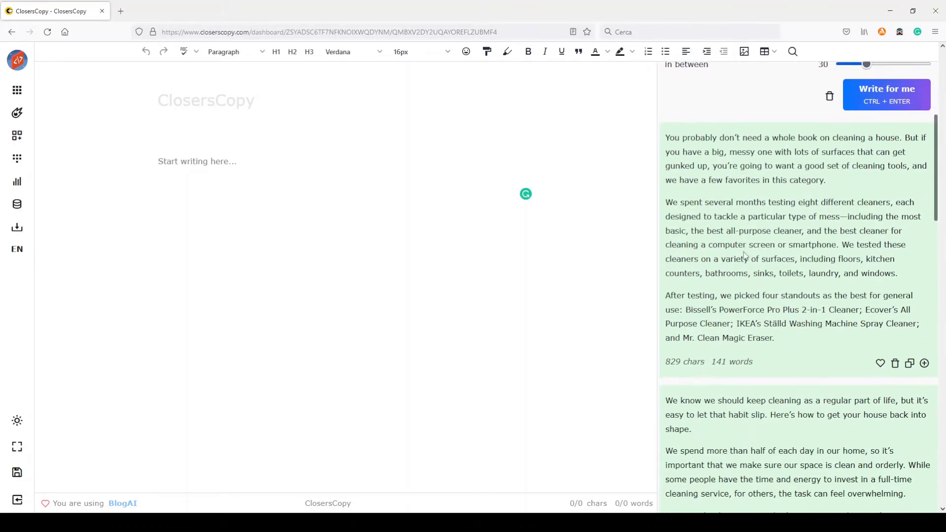
scroll(743, 253, down, 2)
scroll(743, 251, down, 2)
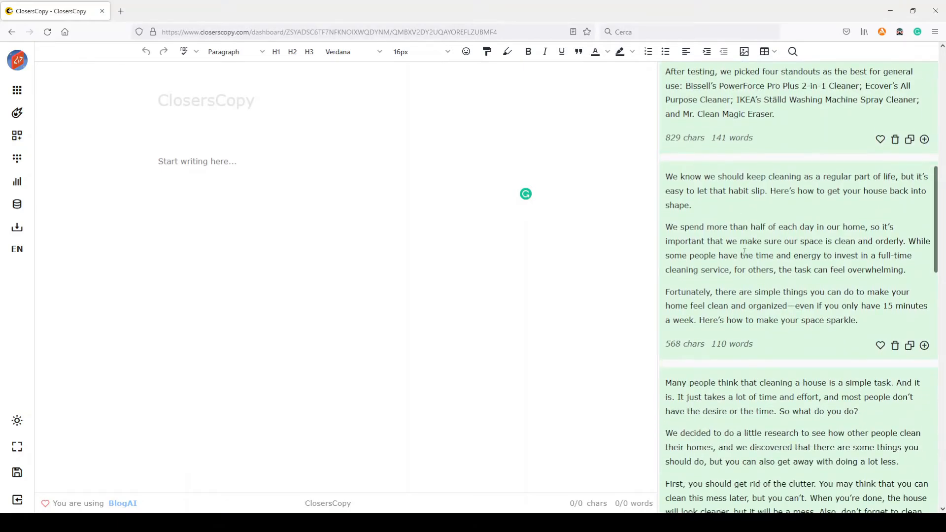
scroll(743, 251, down, 1)
scroll(744, 252, down, 2)
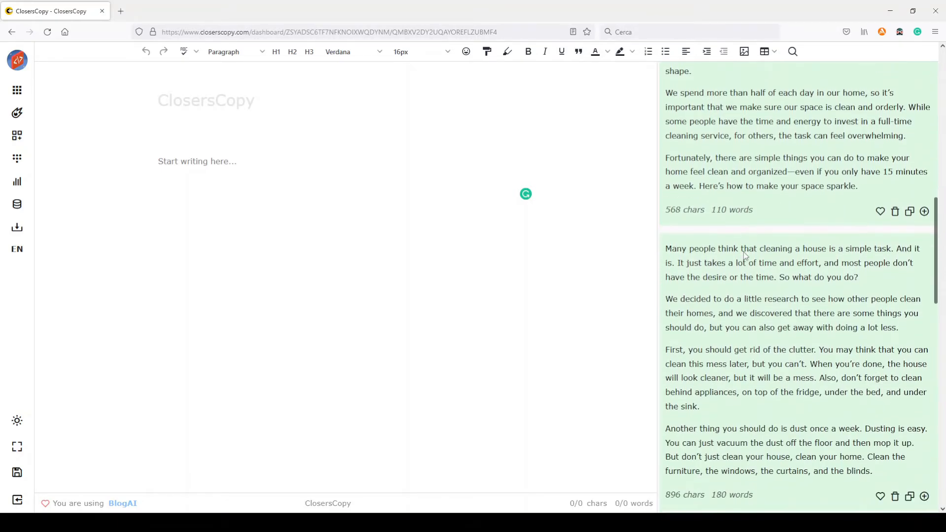
scroll(744, 252, down, 1)
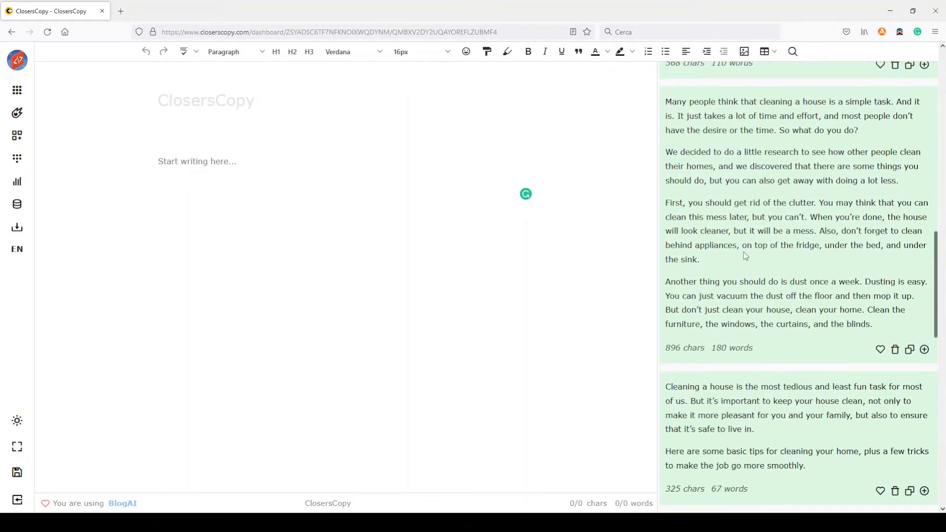
scroll(744, 252, down, 1)
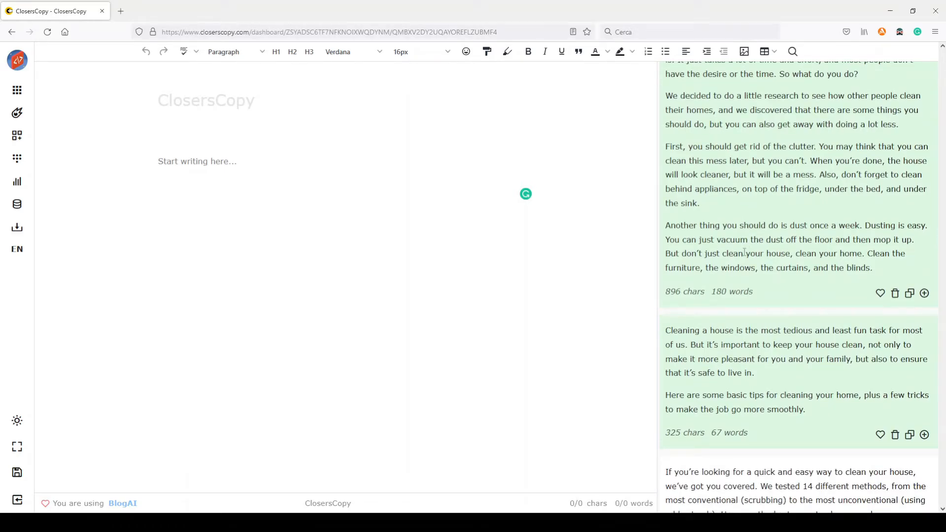
scroll(743, 252, up, 10)
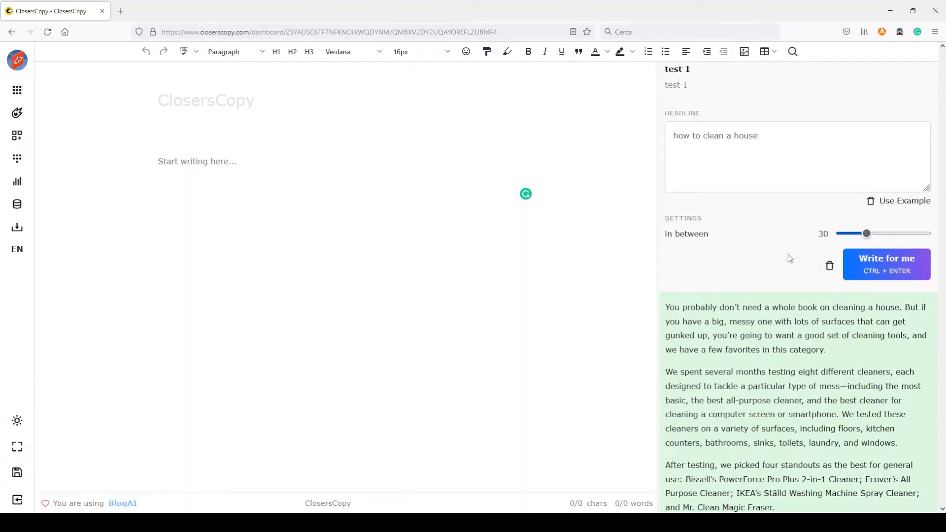
scroll(788, 254, up, 2)
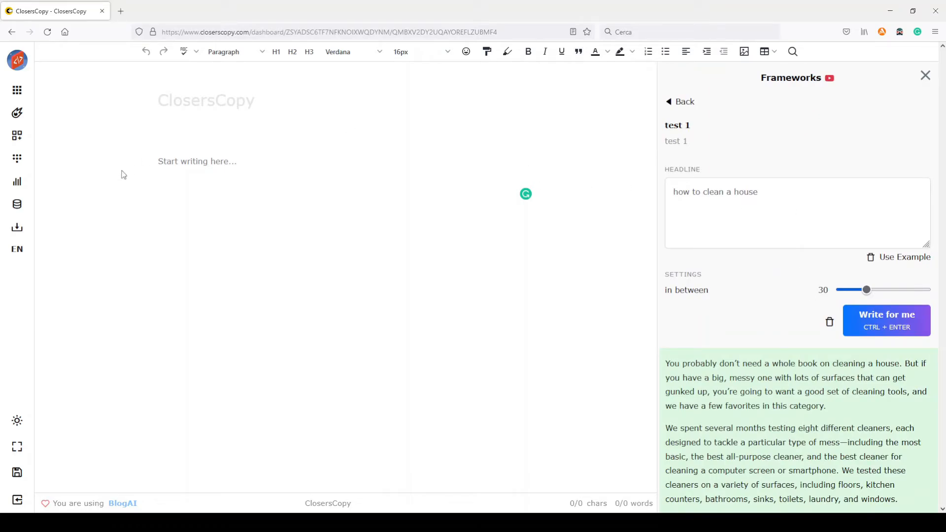
Step: Delete the existing "DTC - SEO Ranker Workflow" from the Blogs workflows
click(18, 159)
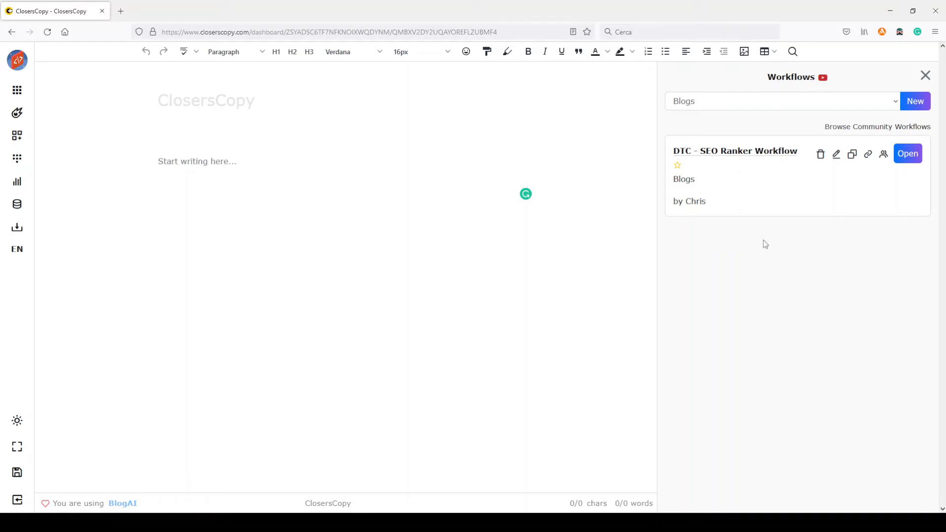
click(821, 155)
click(444, 330)
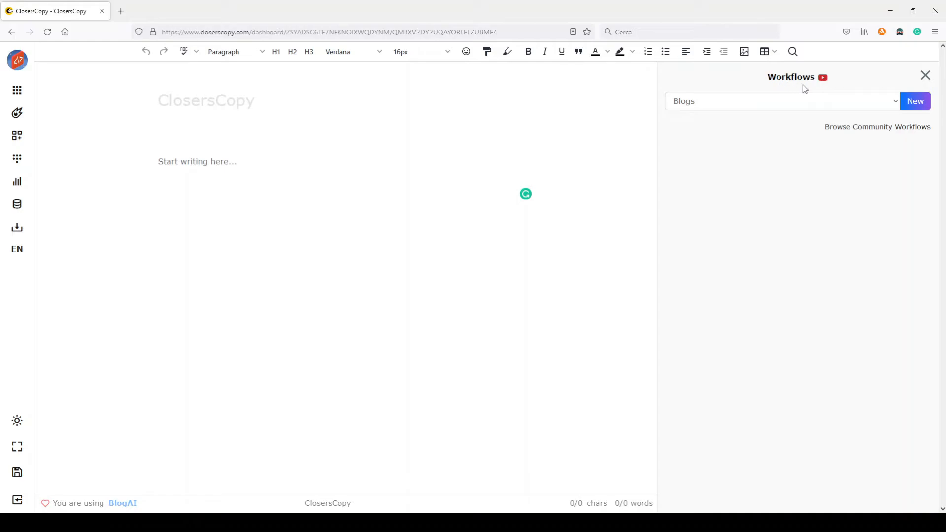
Step: Start a new workflow and add the DTC - SEO Ranker frameworks Headline, Introduction and Outline, in that order
click(915, 105)
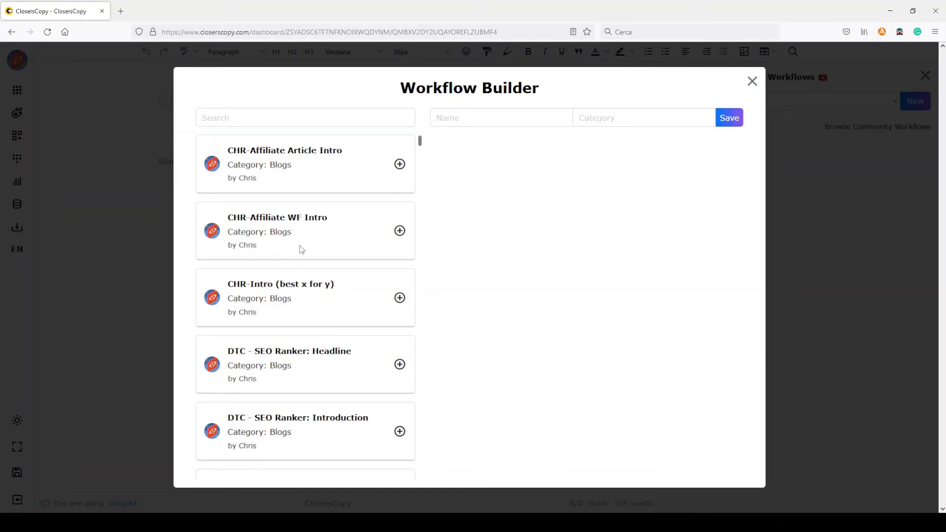
scroll(309, 250, down, 4)
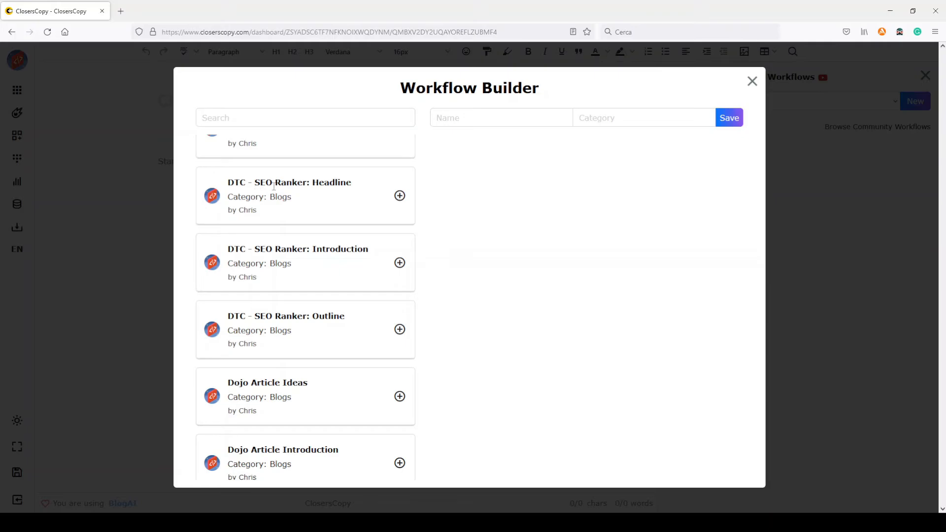
click(400, 196)
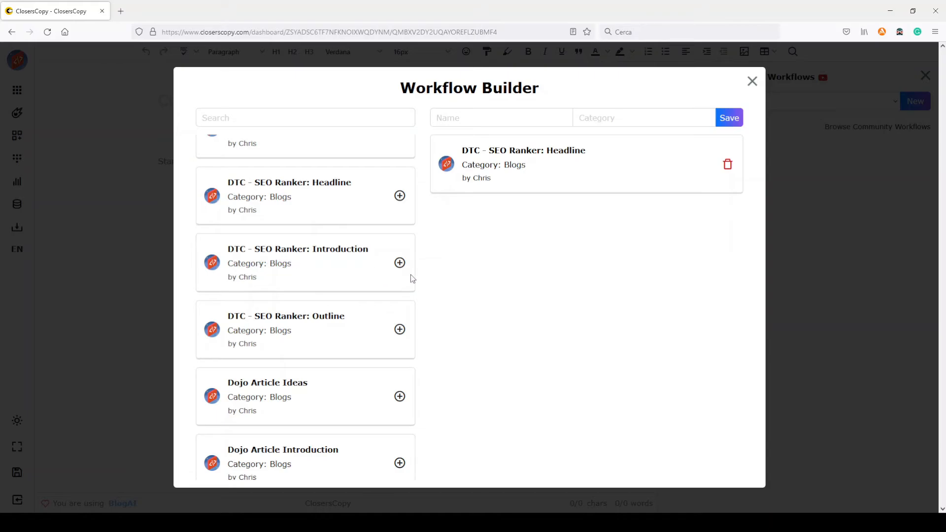
click(400, 262)
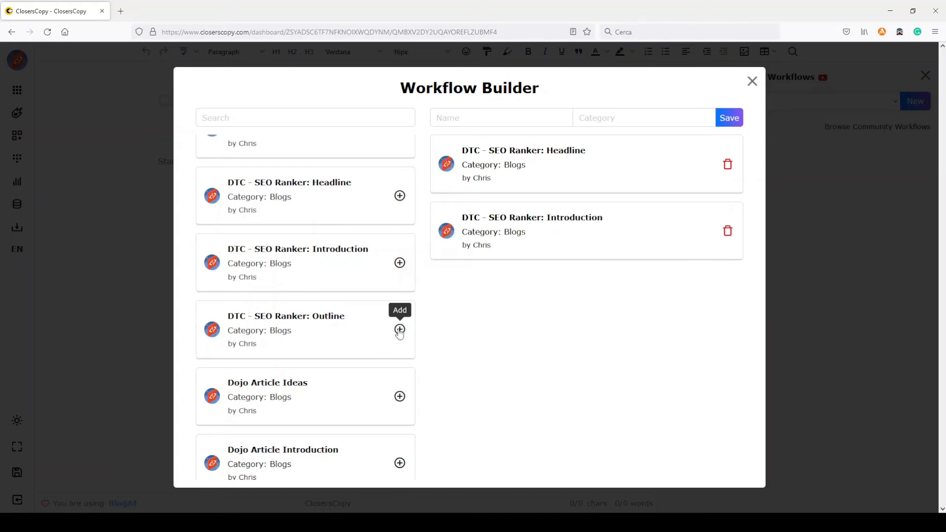
click(400, 330)
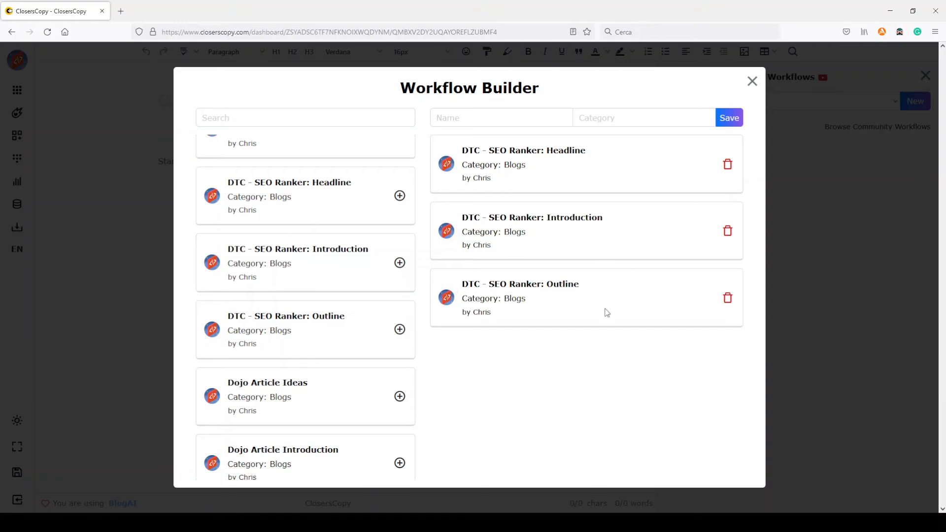
Step: Name the new workflow "test workflow", assign it to the category "Blogs" and save it
click(478, 121)
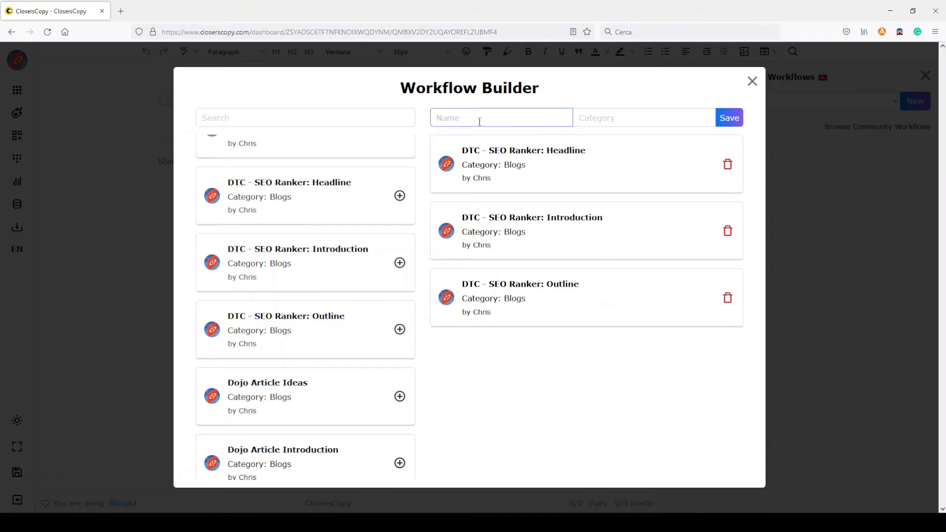
text(test workflow)
click(651, 116)
text(Blogs)
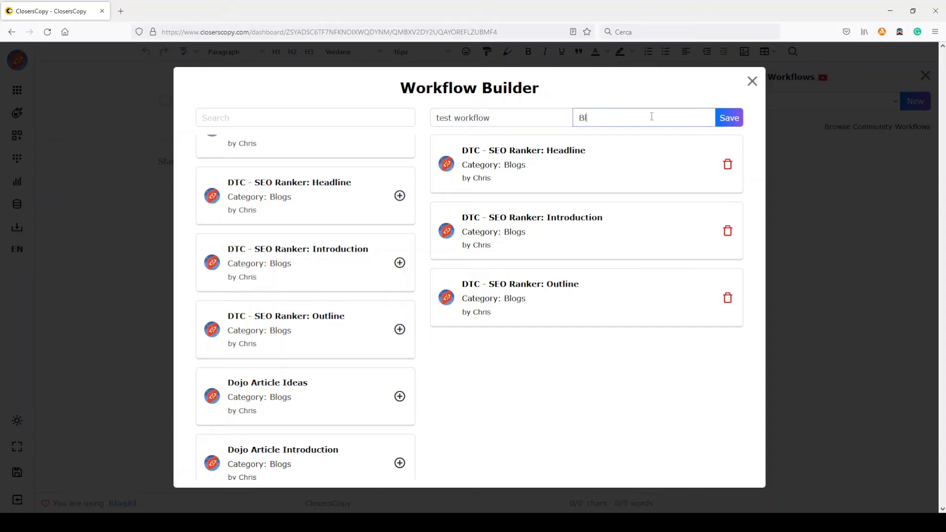
click(734, 117)
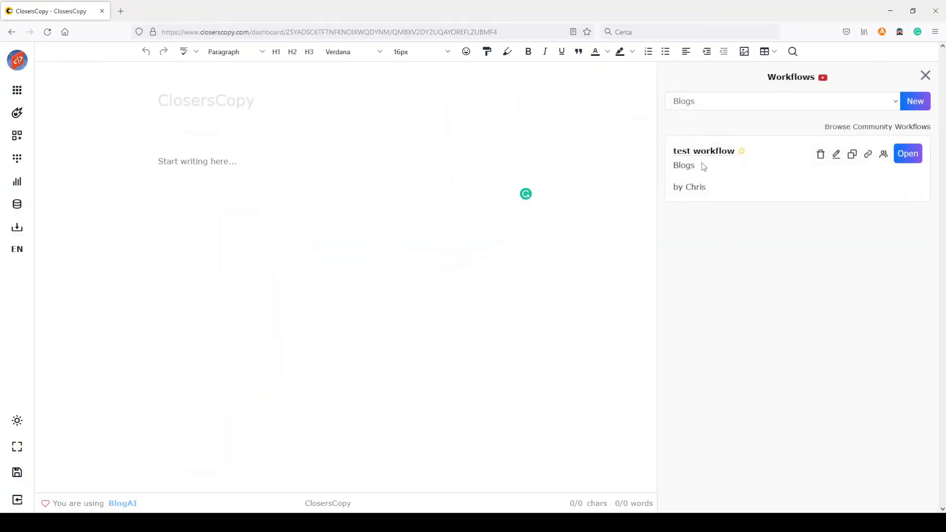
Step: Open the test workflow and look through its three steps, returning to the Headline step
click(909, 155)
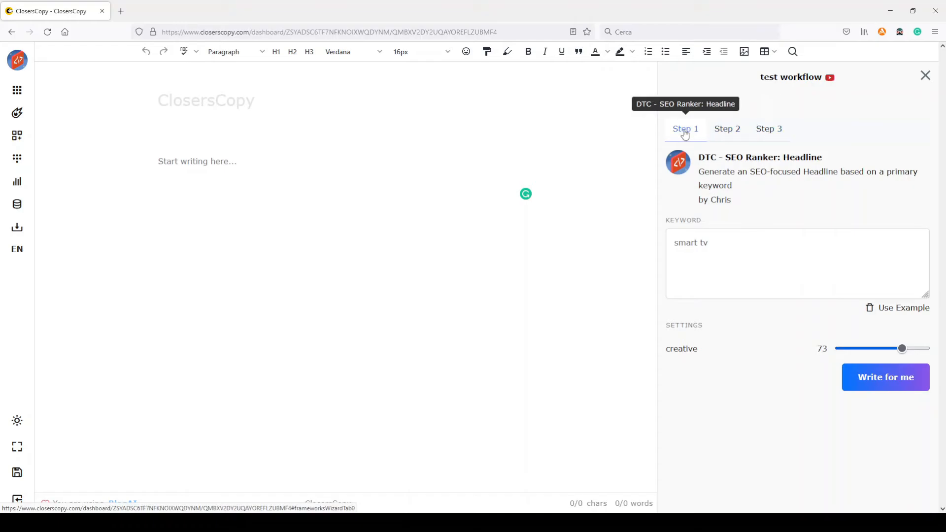
click(733, 132)
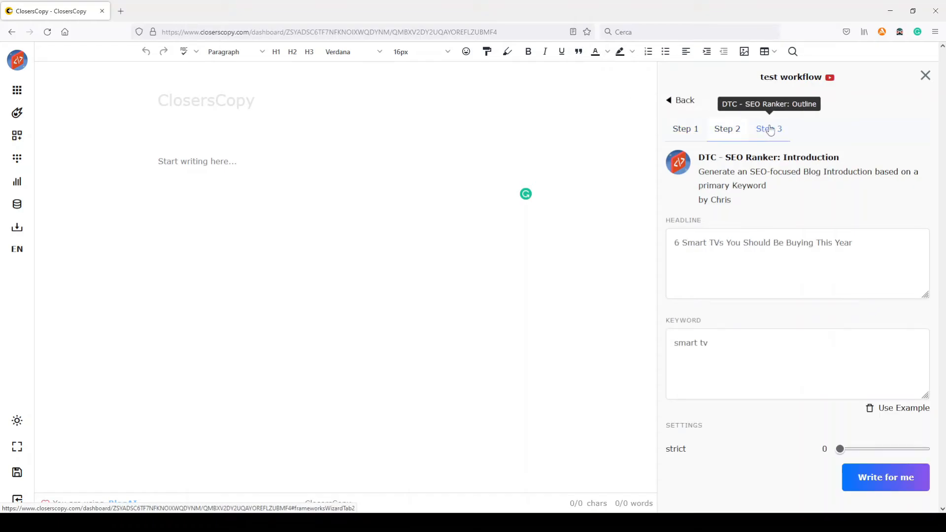
click(767, 130)
click(687, 132)
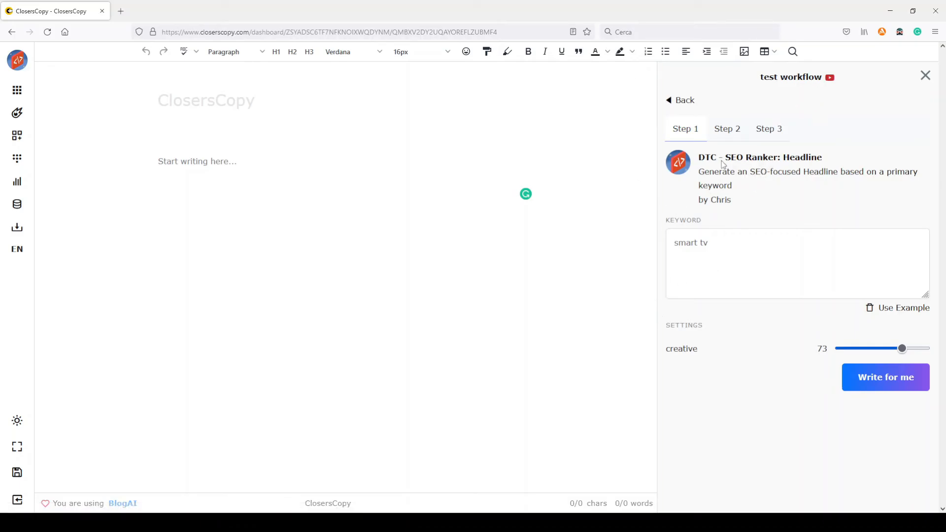
Step: Generate headlines for the keyword "smart tv" in the workflow's first step and check them for outdated years
click(723, 240)
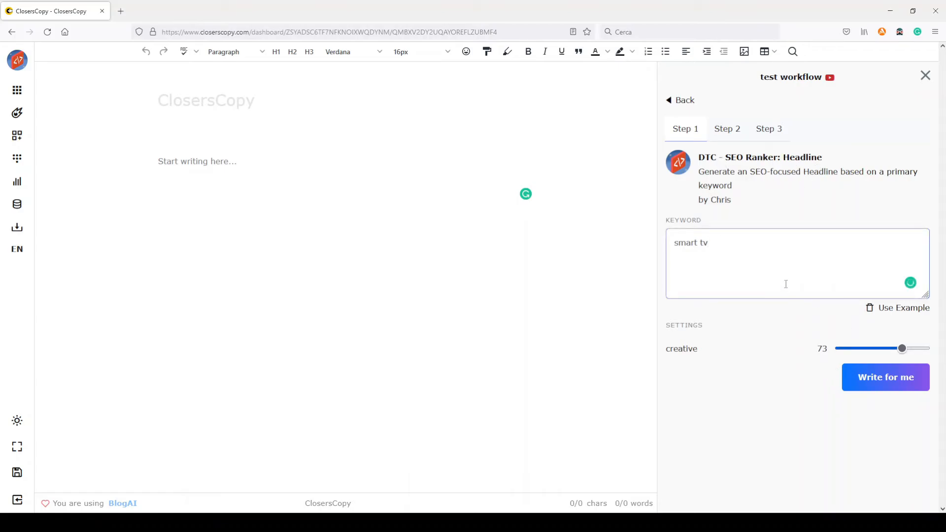
click(885, 380)
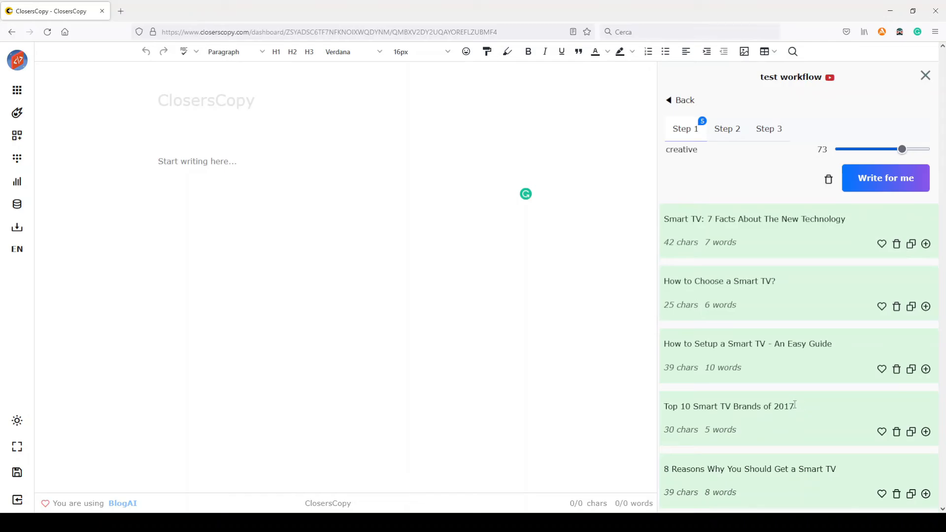
drag(794, 406, 774, 406)
Step: Add the headline "8 Reasons Why You Should Get a Smart TV" to the document and format it as Header 1
click(926, 494)
drag(328, 163, 104, 158)
click(240, 141)
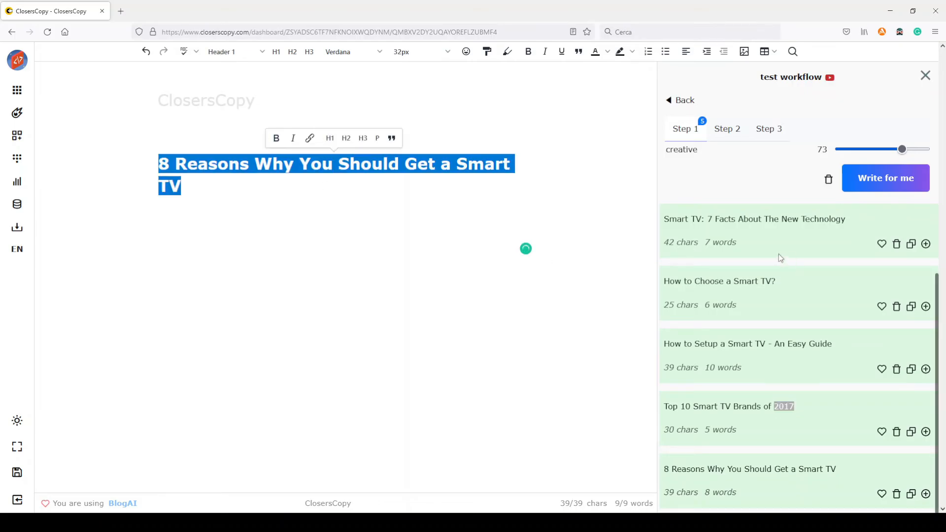
Step: In the Introduction step, replace the example headline with "8 Reasons Why You Should Get a Smart TV" and generate introductions for "smart tv"
scroll(778, 253, up, 4)
click(727, 130)
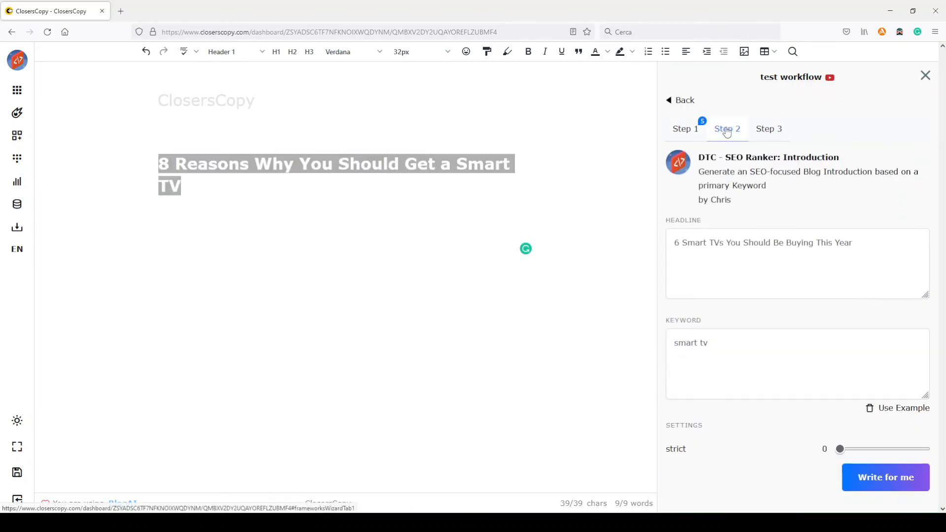
drag(181, 186, 140, 157)
key(ctrl+c)
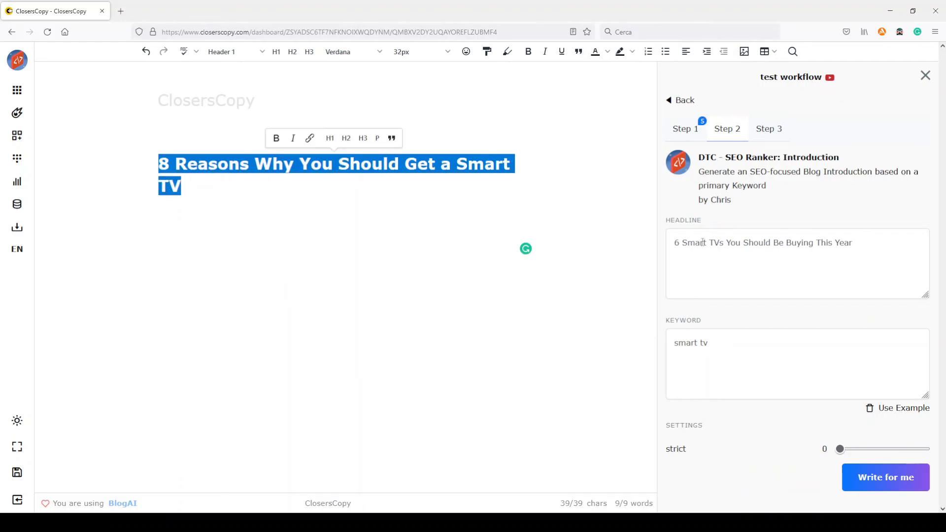
triple_click(704, 243)
key(ctrl+v)
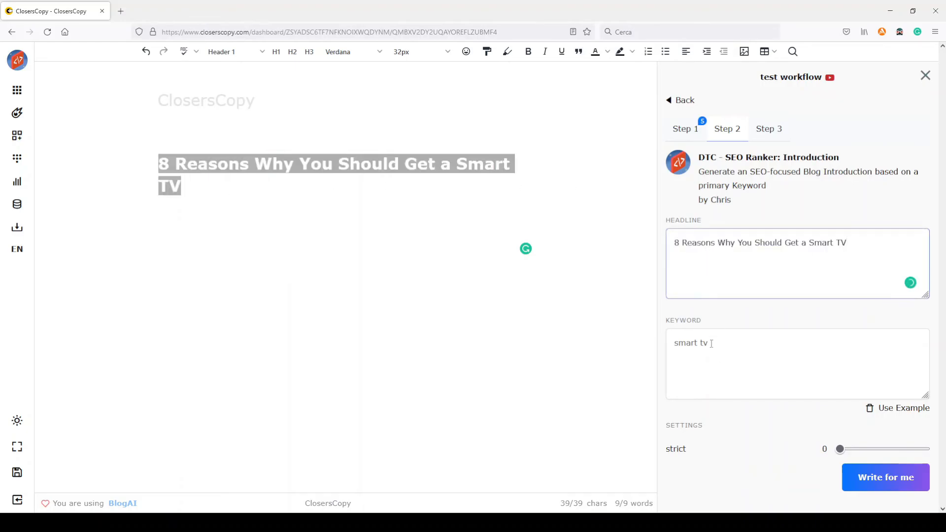
drag(710, 344, 671, 344)
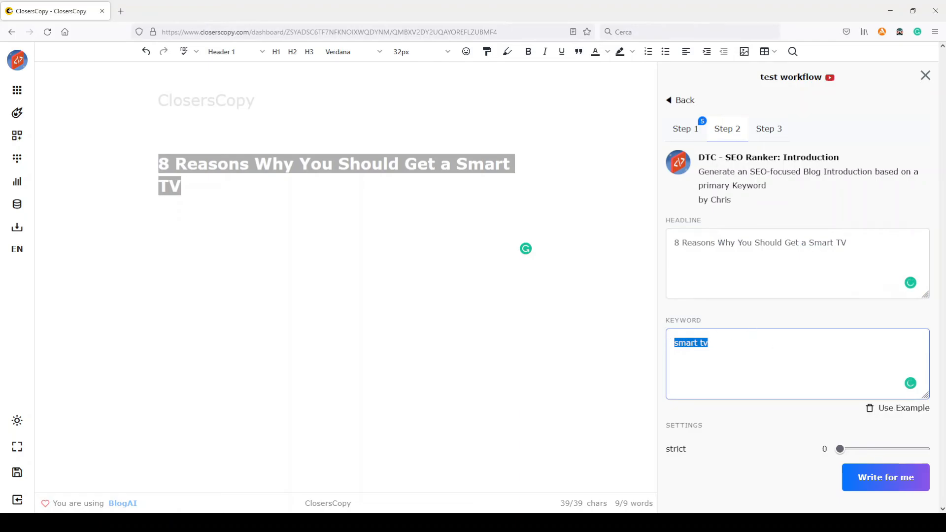
click(877, 478)
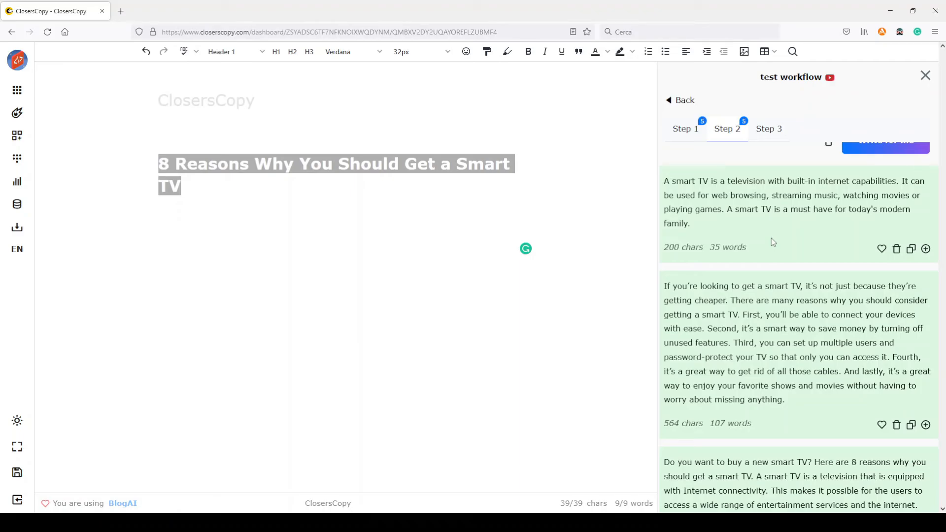
Step: Insert the generated introduction starting "If you're looking to get a smart TV" below the headline, without replacing the headline
scroll(772, 241, down, 1)
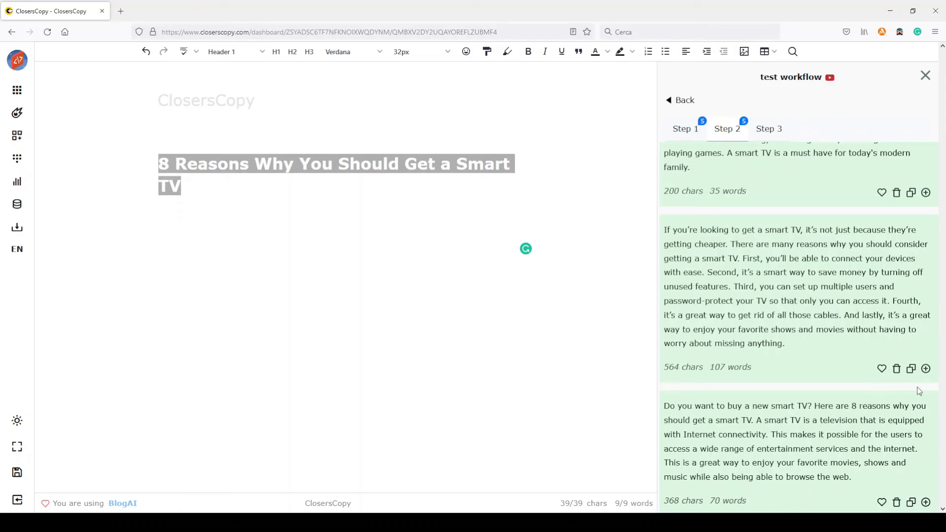
click(925, 369)
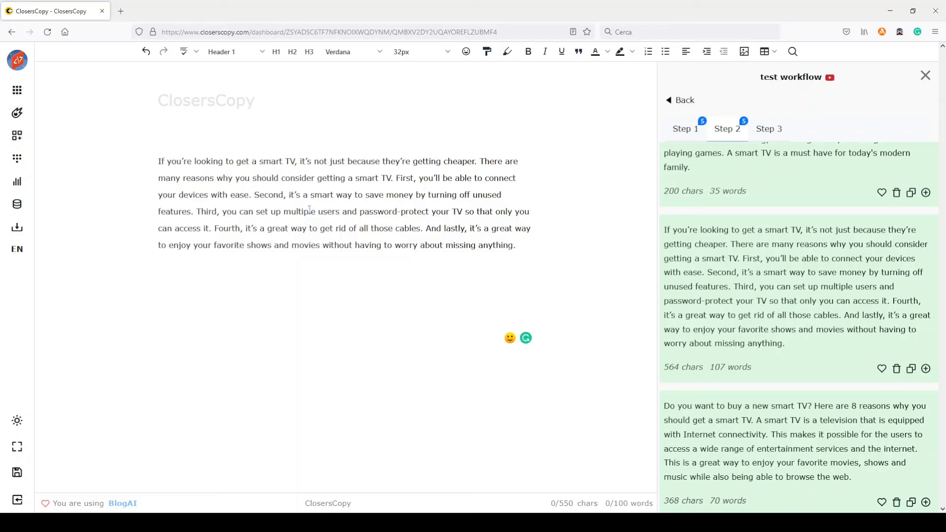
key(ctrl+z)
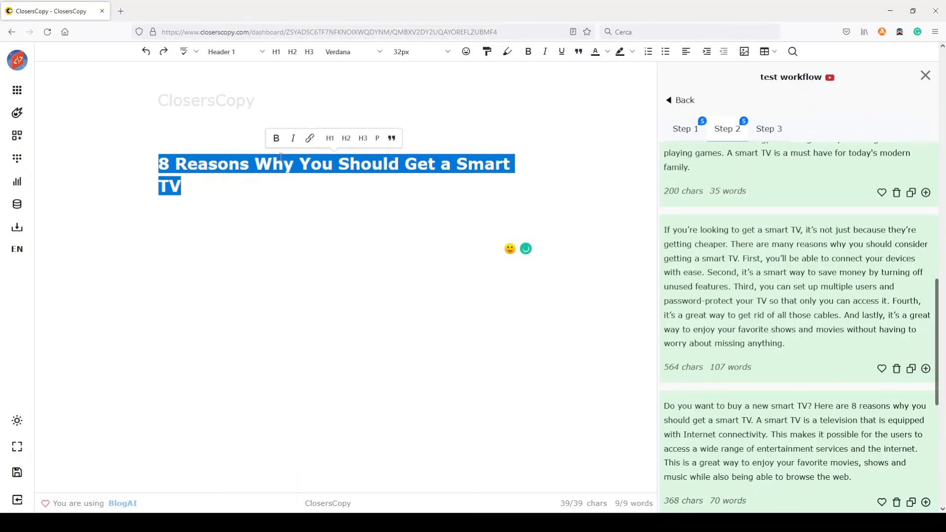
click(257, 179)
click(179, 209)
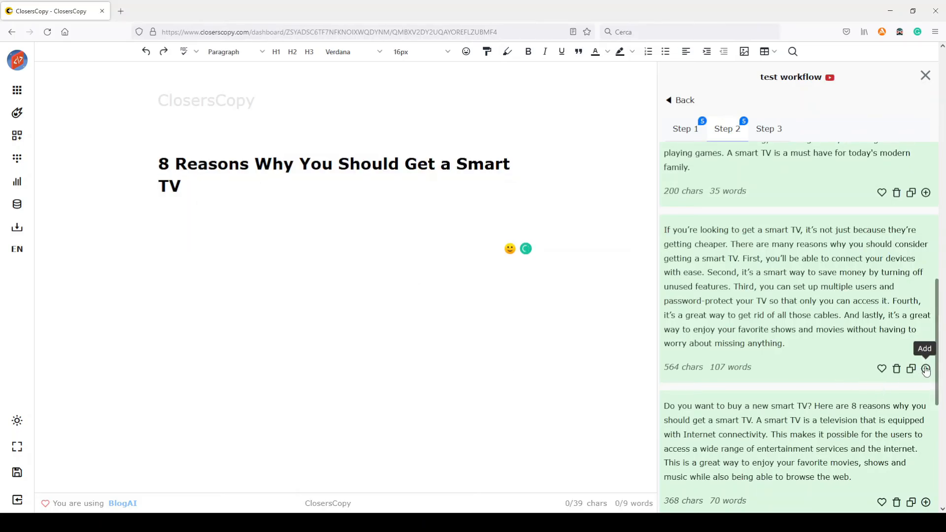
click(926, 368)
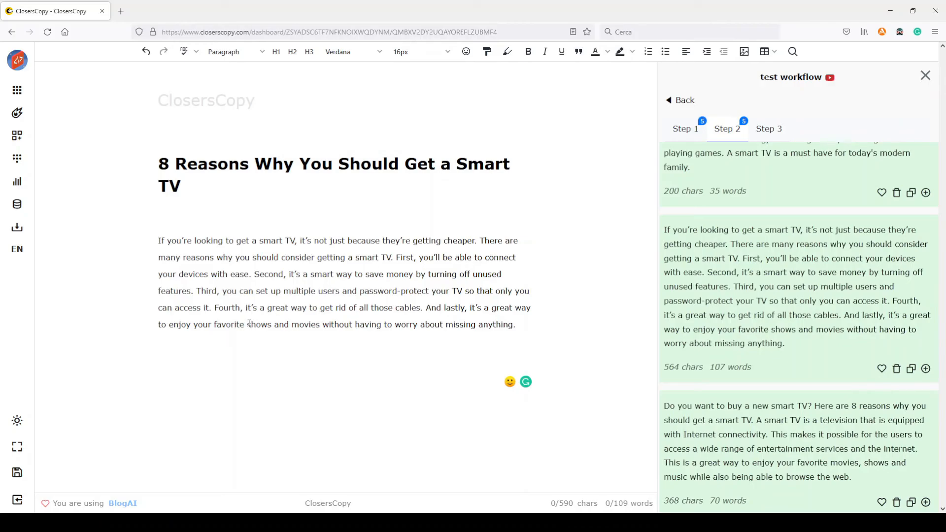
Step: In the Outline step, replace the example headline with "8 Reasons Why You Should Get a Smart TV" and generate outlines for "smart tv"
scroll(788, 197, up, 3)
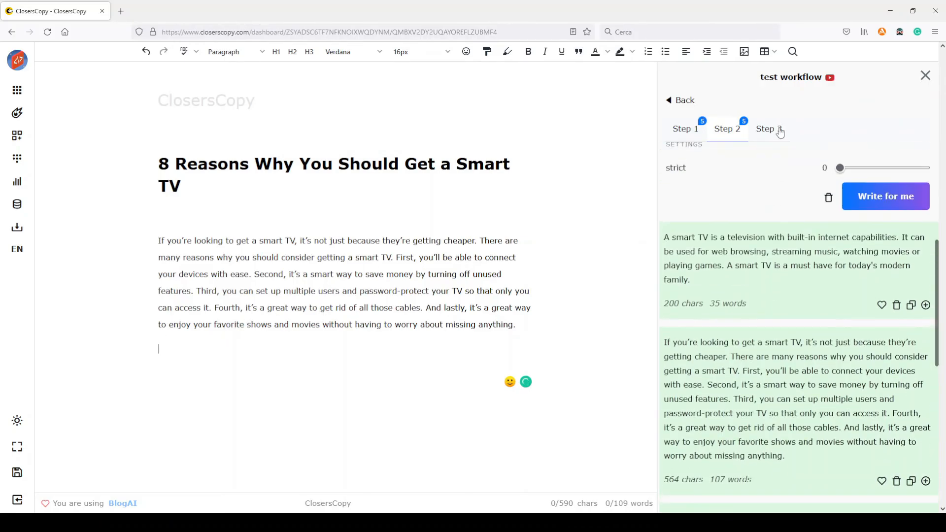
click(767, 141)
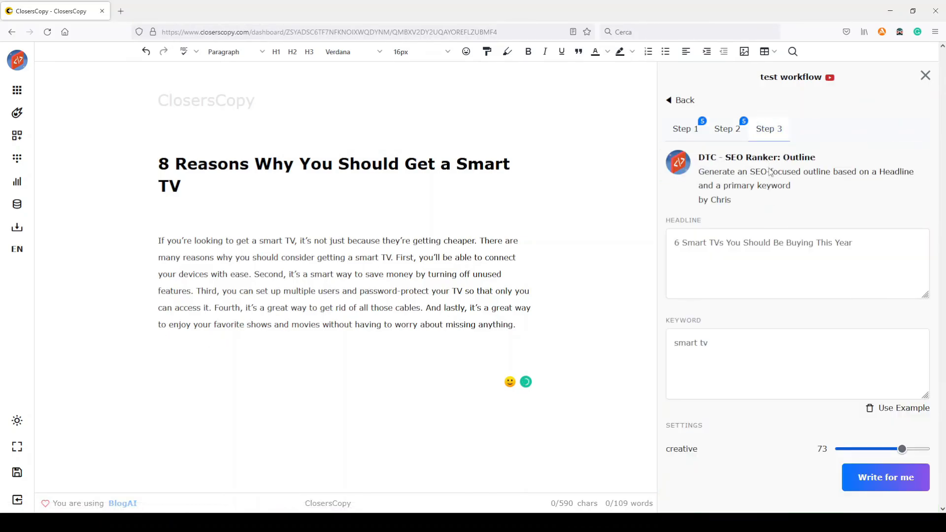
drag(174, 186, 137, 163)
key(ctrl+c)
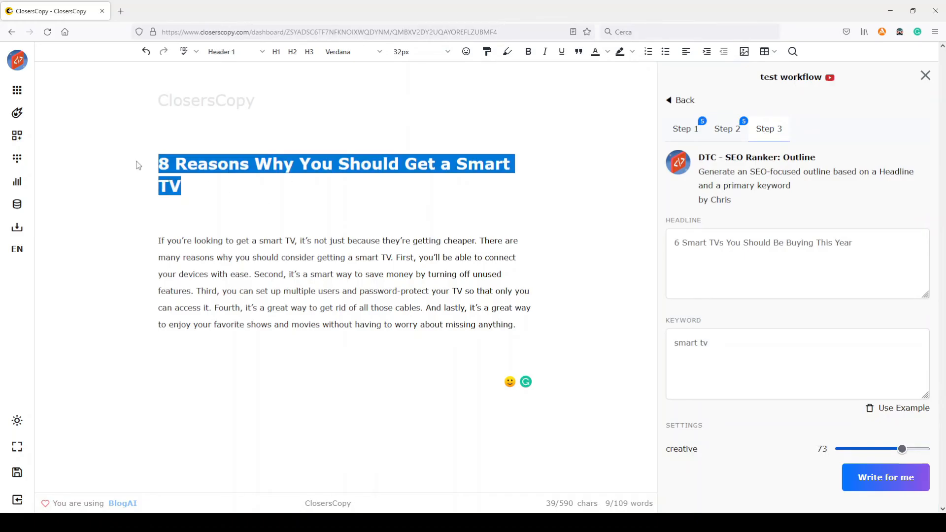
triple_click(771, 244)
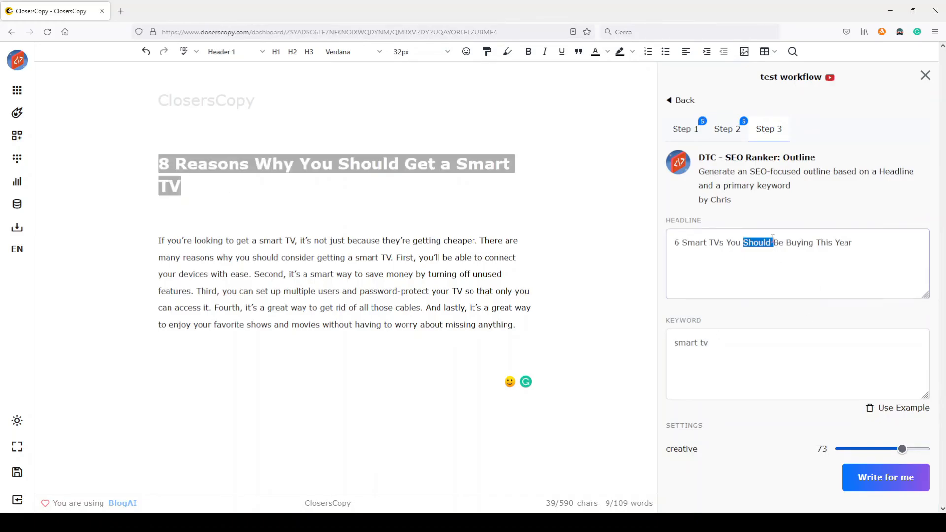
key(ctrl+v)
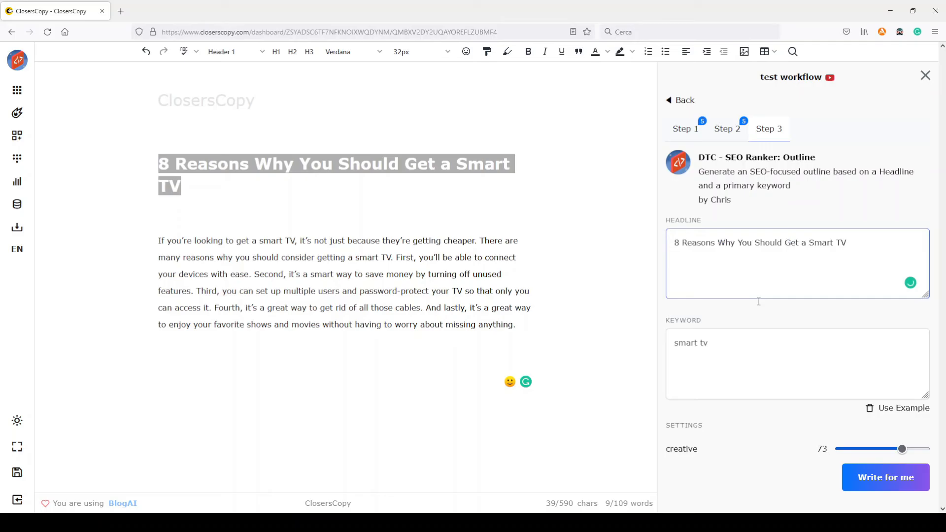
click(726, 344)
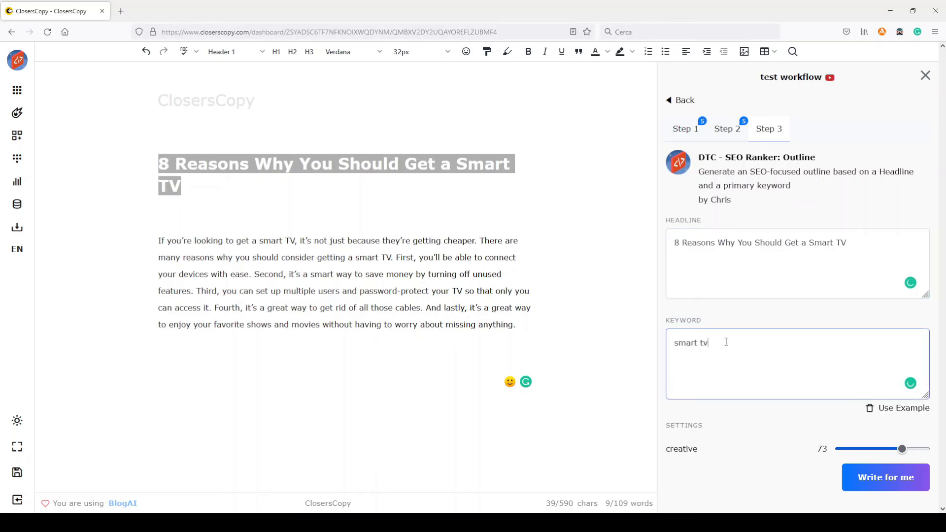
click(891, 476)
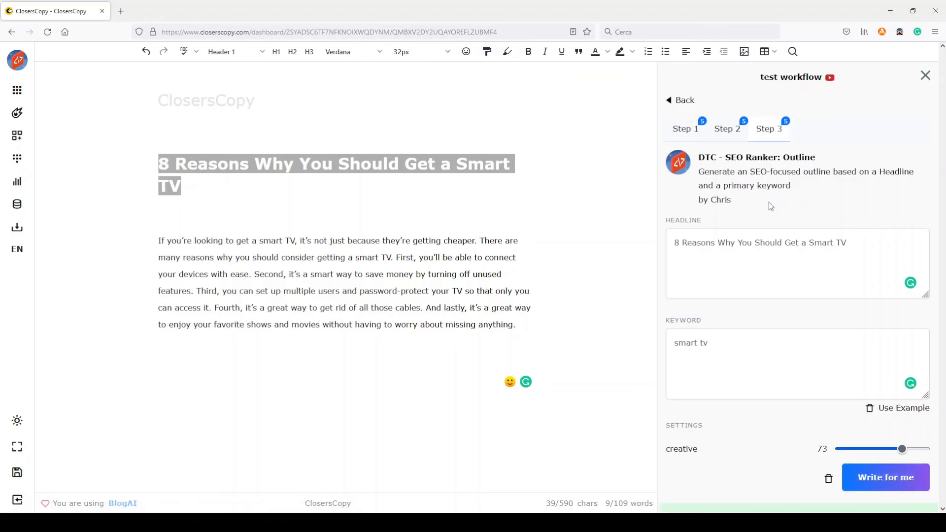
scroll(769, 202, down, 4)
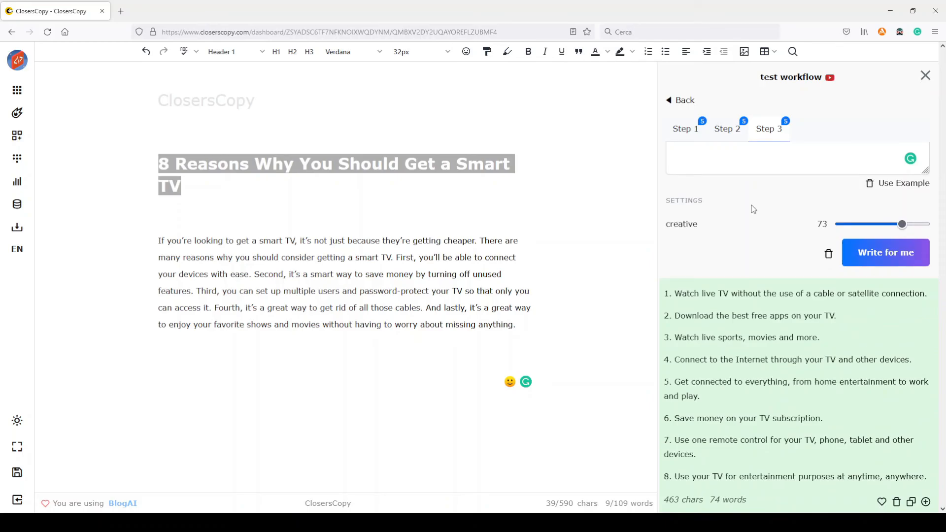
Step: Insert the generated outline from "How To Choose A Smart TV?" to "Conclusion" below the introduction paragraph
scroll(752, 205, down, 5)
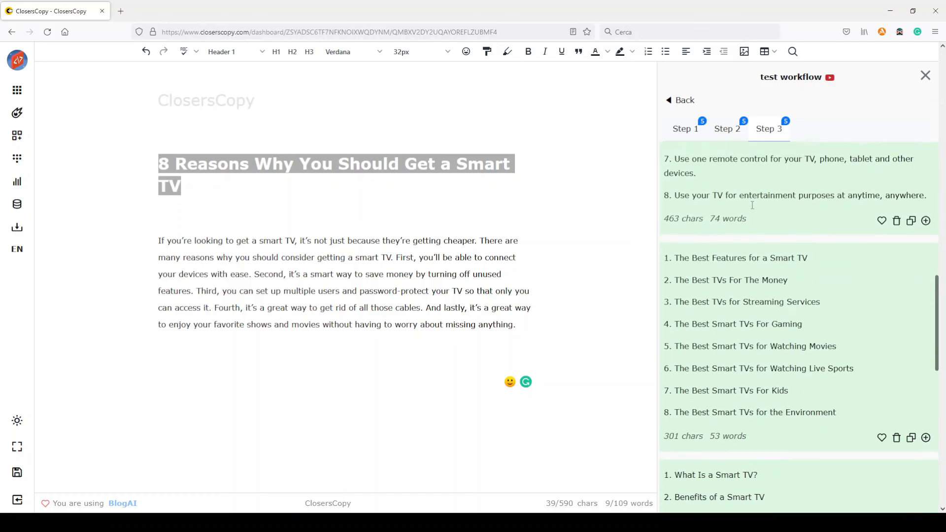
scroll(752, 205, down, 7)
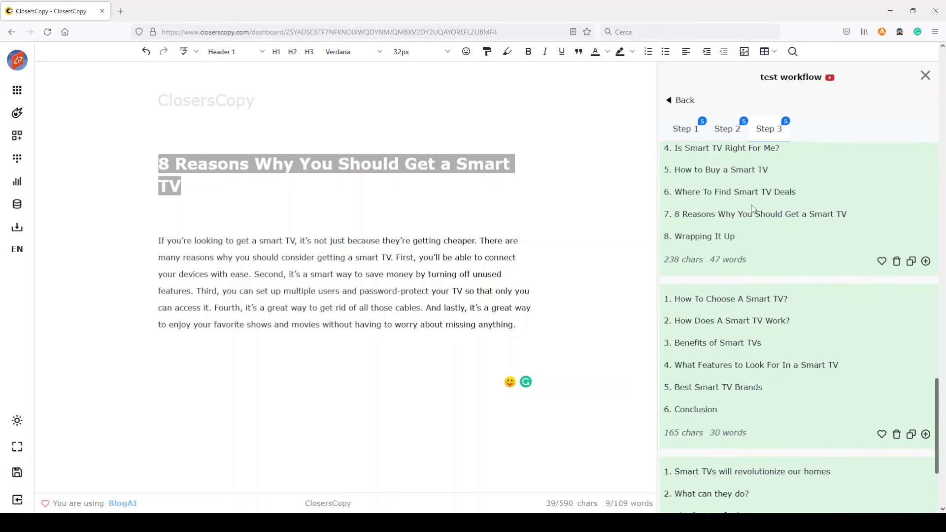
scroll(752, 206, down, 3)
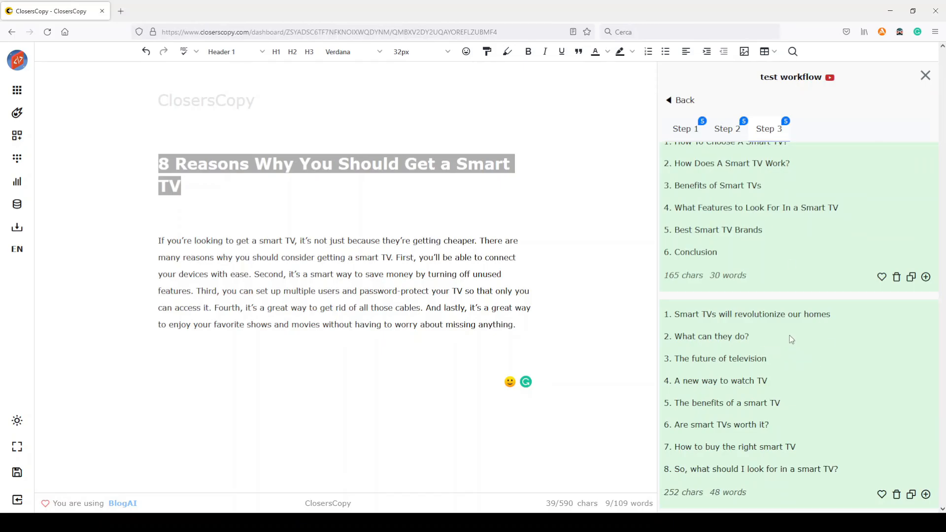
scroll(789, 335, up, 3)
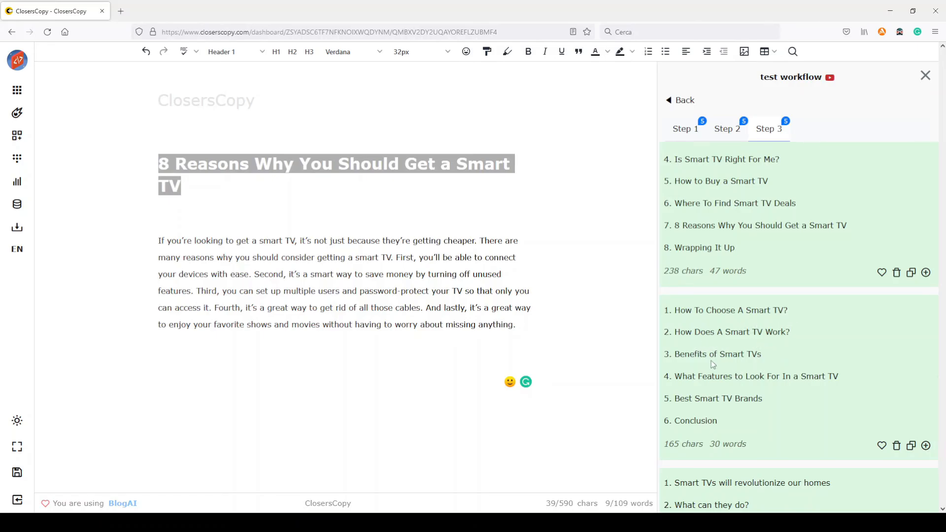
click(266, 345)
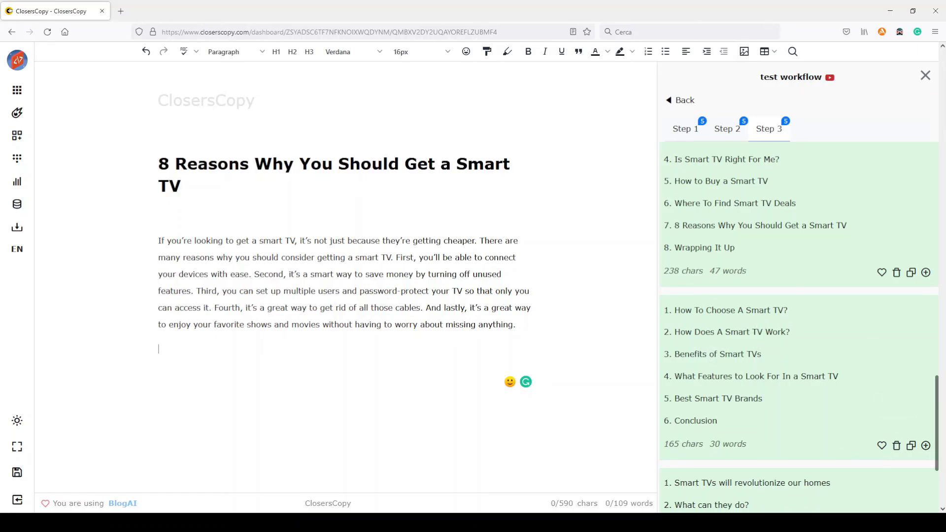
click(925, 445)
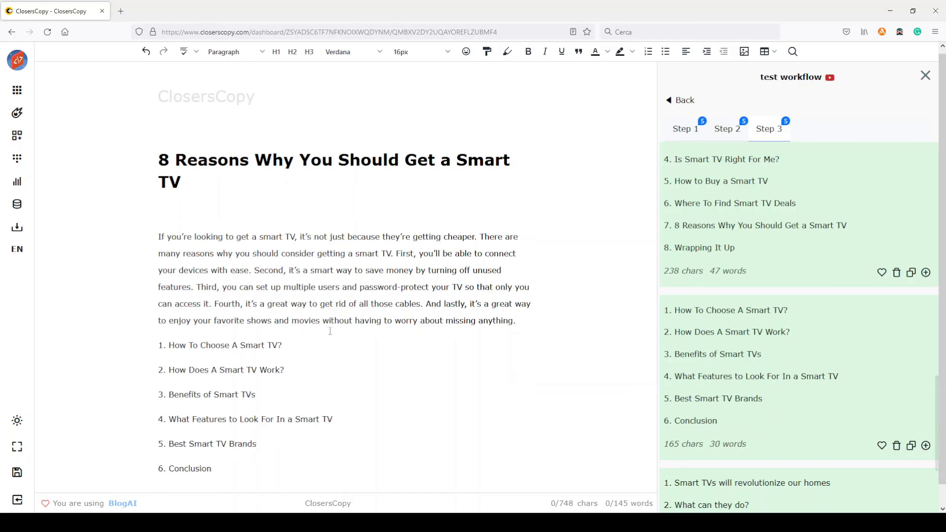
Step: Format all six inserted outline items, from "How To Choose A Smart TV?" to "Conclusion", as Header 2
drag(224, 450, 150, 322)
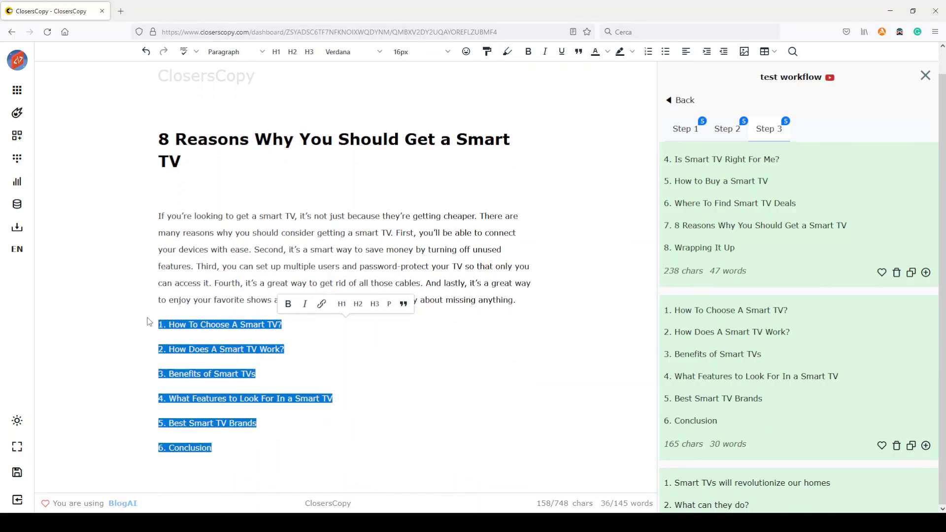
click(358, 304)
click(291, 352)
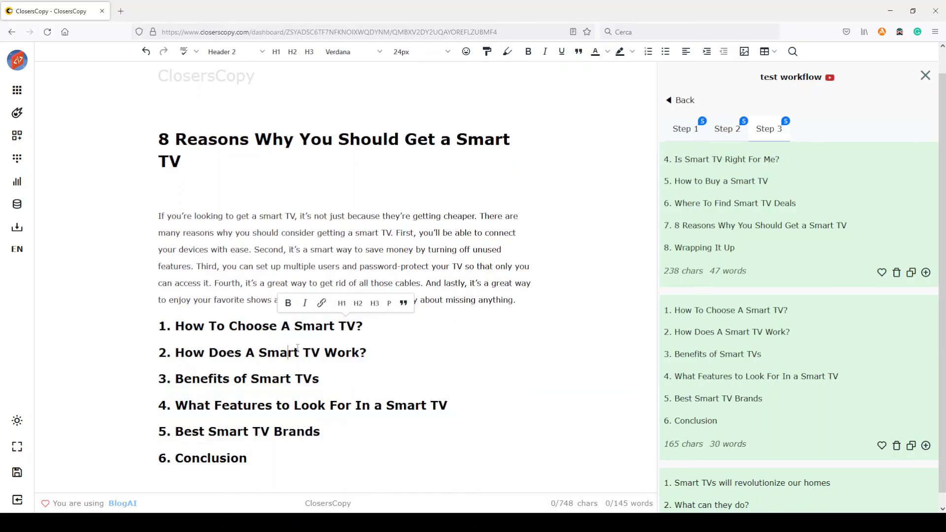
scroll(865, 376, up, 8)
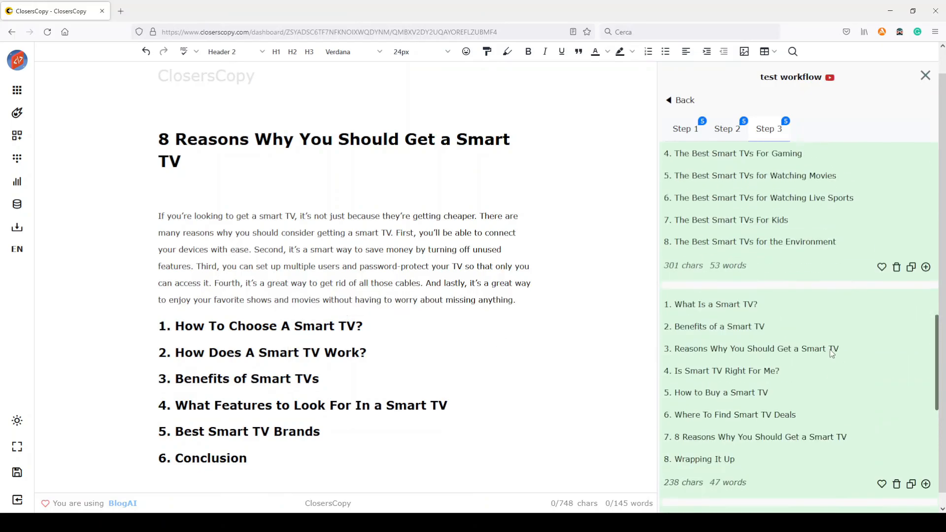
scroll(801, 345, up, 10)
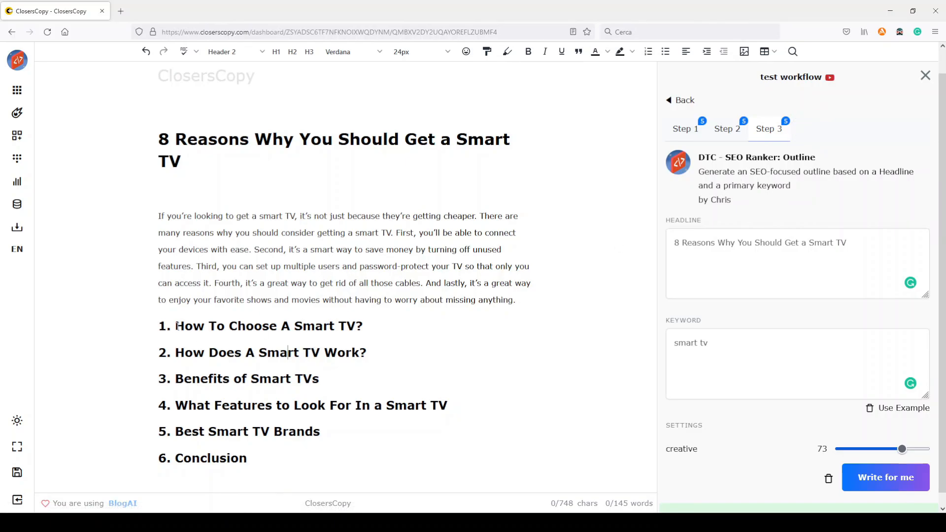
drag(175, 326, 405, 327)
drag(192, 352, 394, 353)
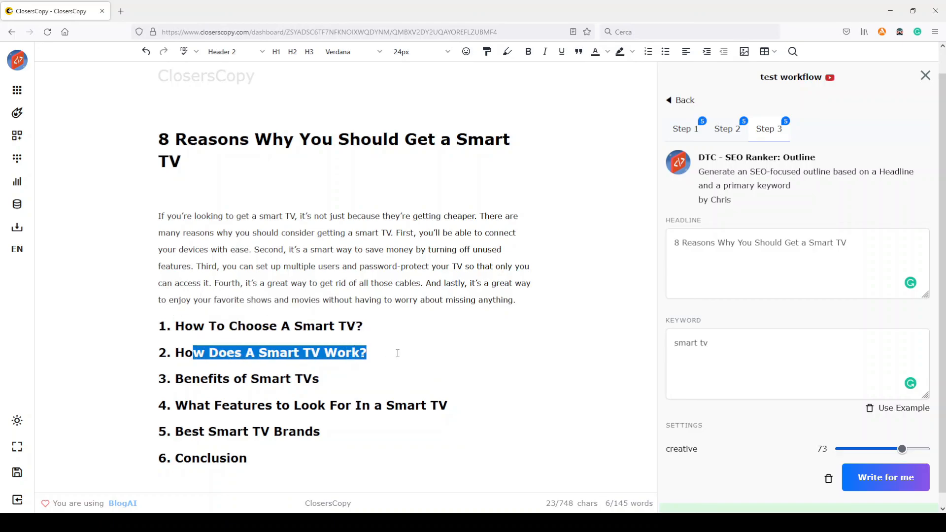